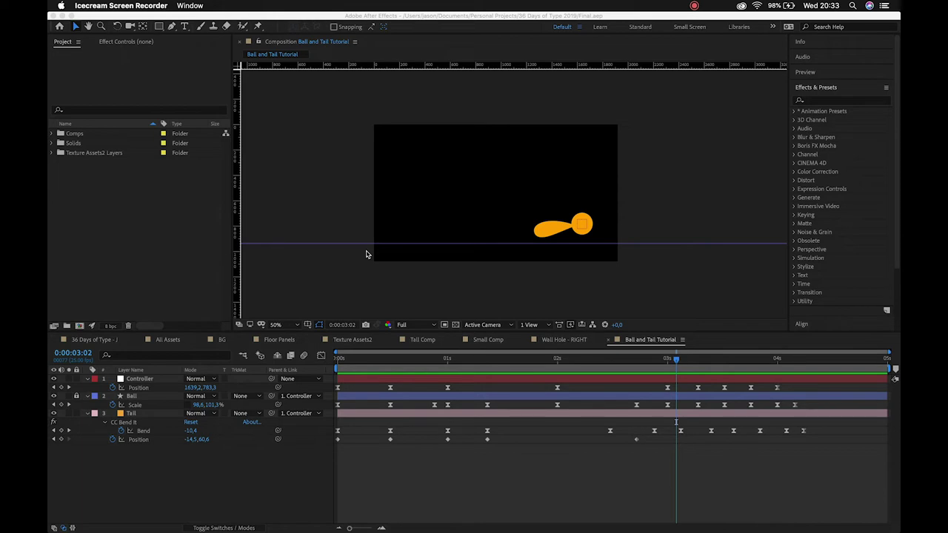
Bring After Effects to the front with the keyframed Ball and Tail Tutorial composition showing.
click(158, 214)
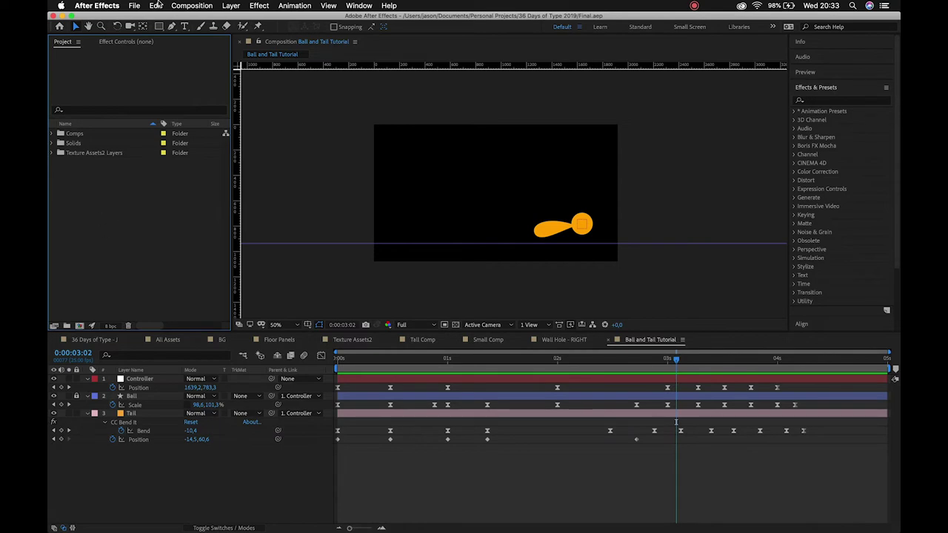
Start a file import from the Downloads folder and select Bouncing Balls Noise.mp4.
click(134, 5)
mouse_move(172, 139)
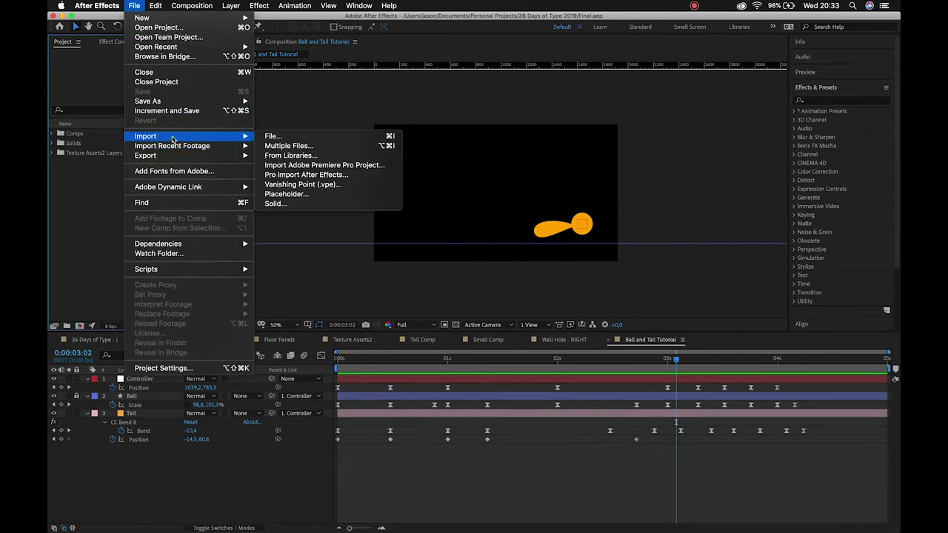
click(280, 136)
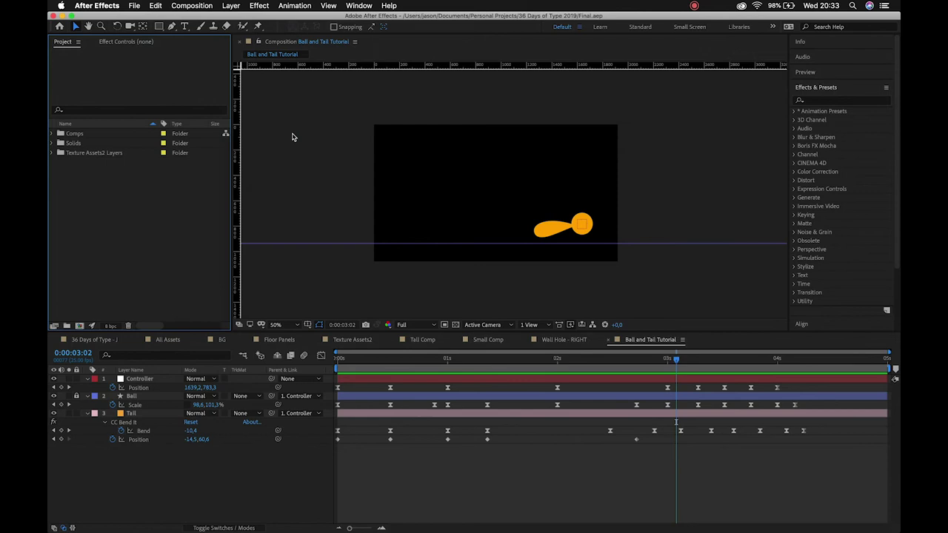
click(309, 148)
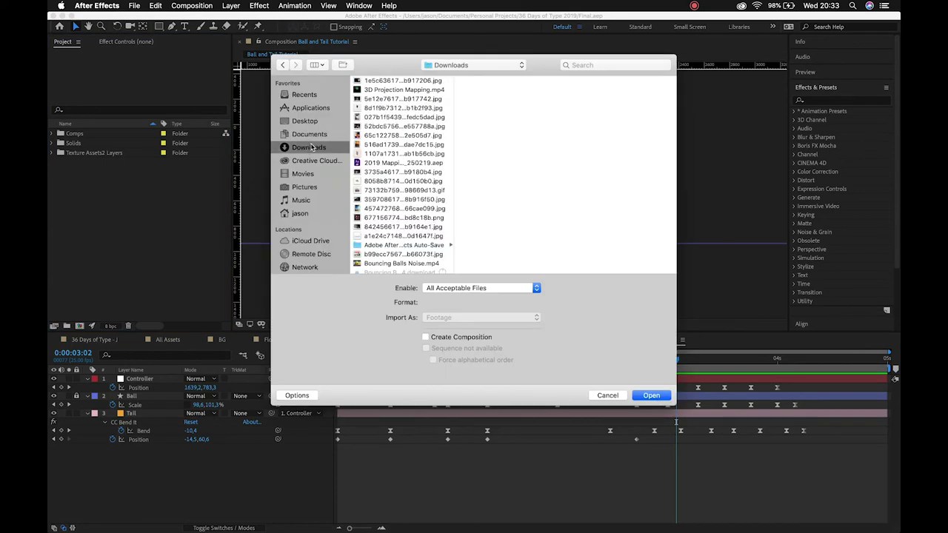
scroll(385, 186, down, 5)
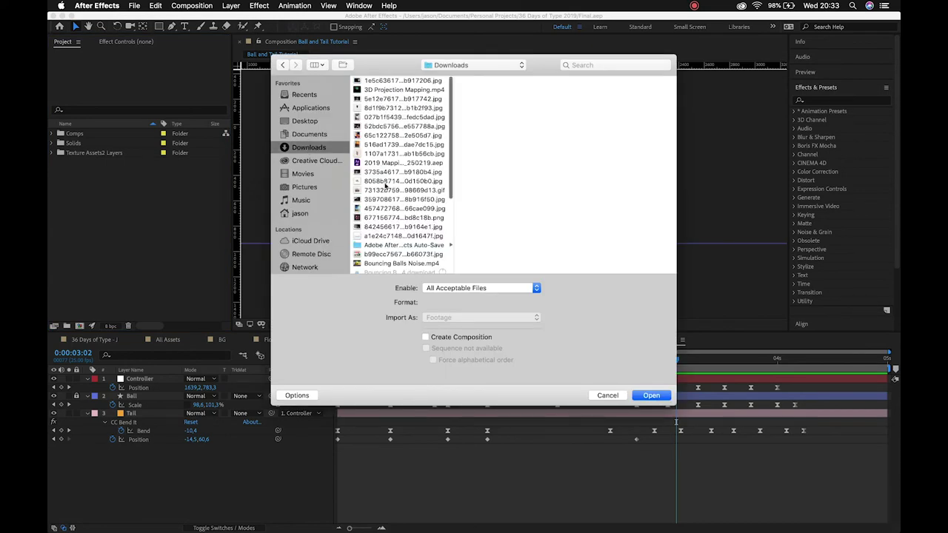
scroll(385, 187, down, 1)
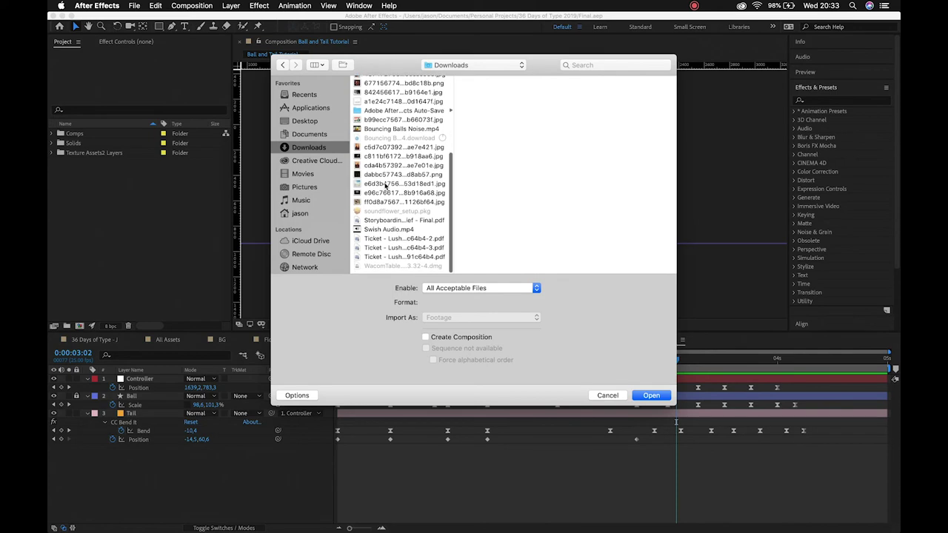
scroll(385, 187, up, 2)
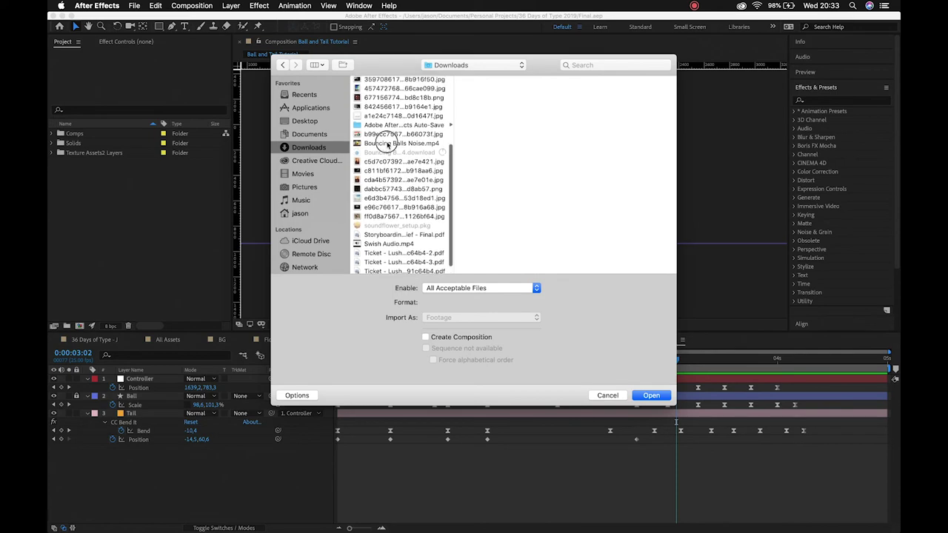
click(387, 143)
Add Swish Audio.mp4 to the selection and import both sound files.
scroll(387, 144, up, 3)
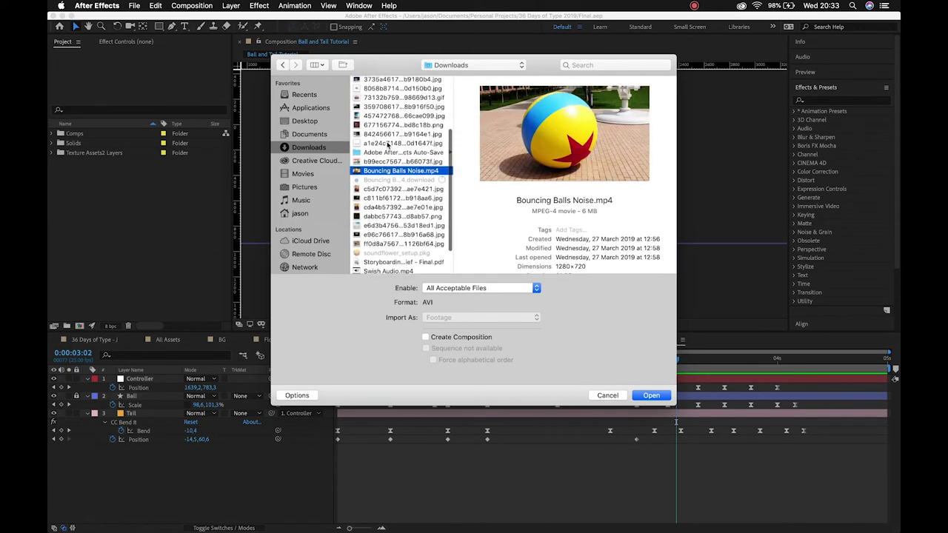
scroll(388, 145, up, 5)
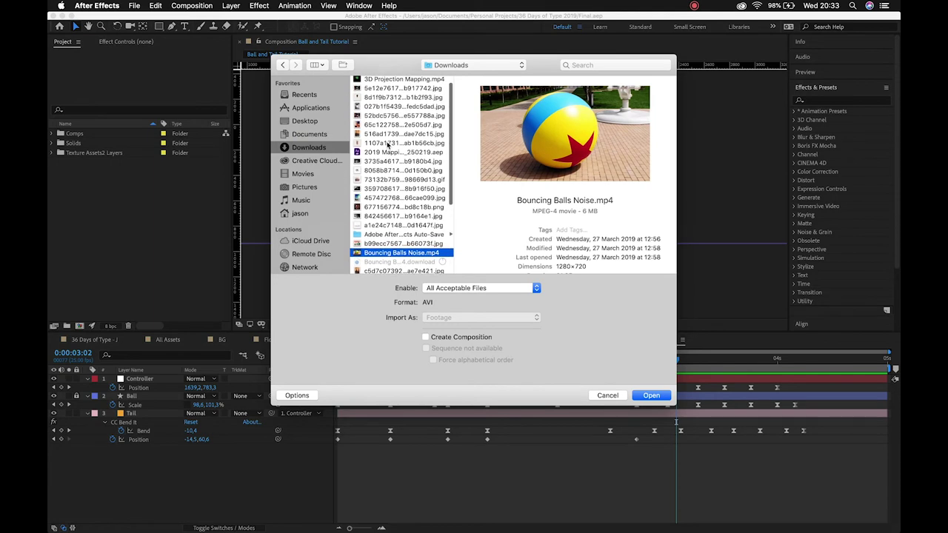
scroll(388, 144, down, 5)
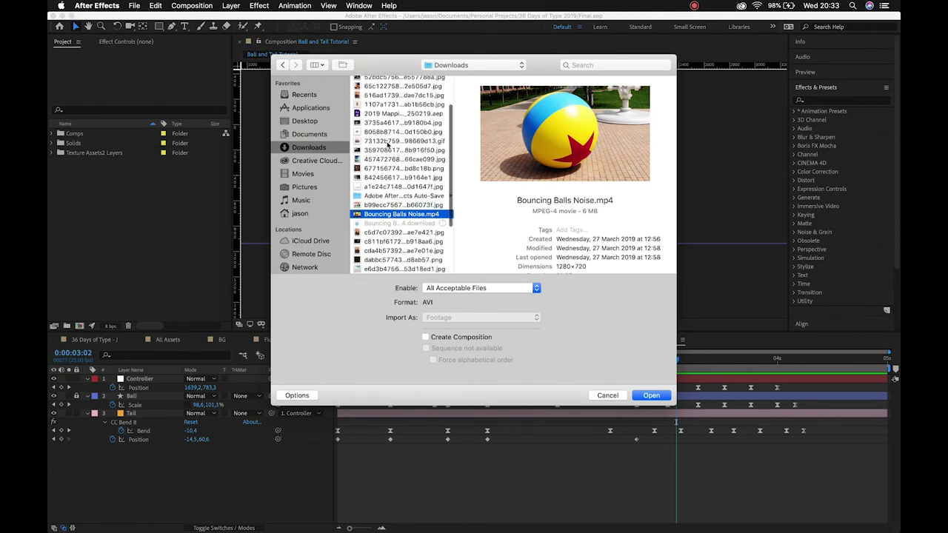
scroll(387, 145, down, 3)
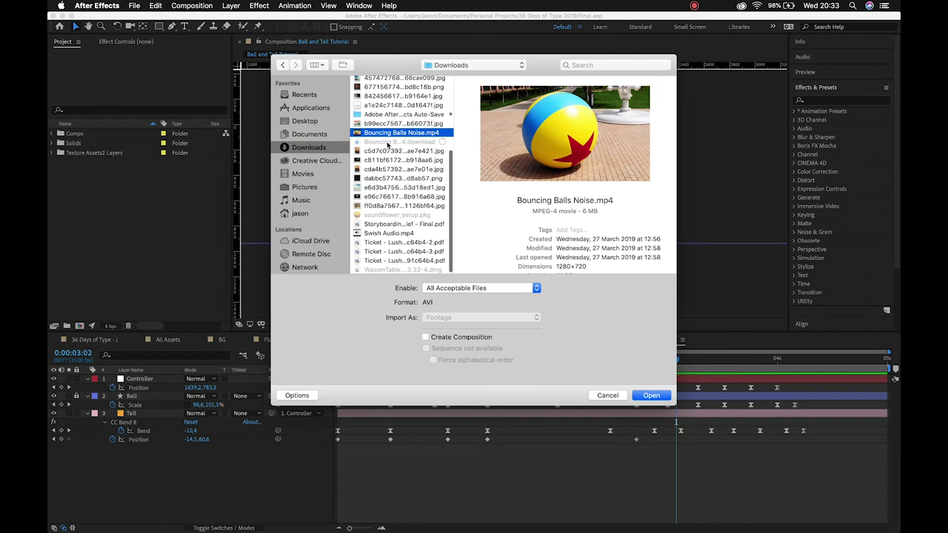
scroll(393, 193, up, 1)
super+click(396, 234)
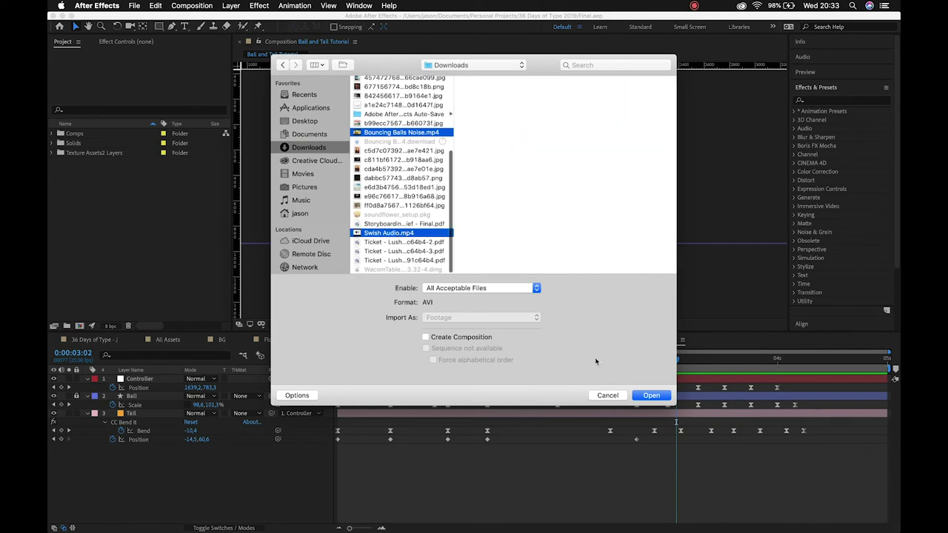
click(651, 395)
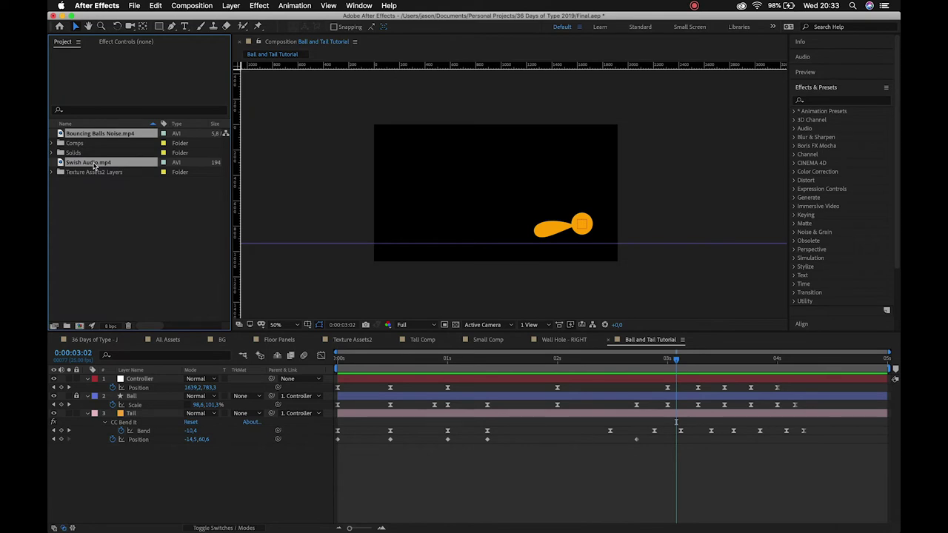
Put both mp4 files into a new folder named Audio, expand it, and select Bouncing Balls Noise.mp4.
drag(94, 167, 67, 328)
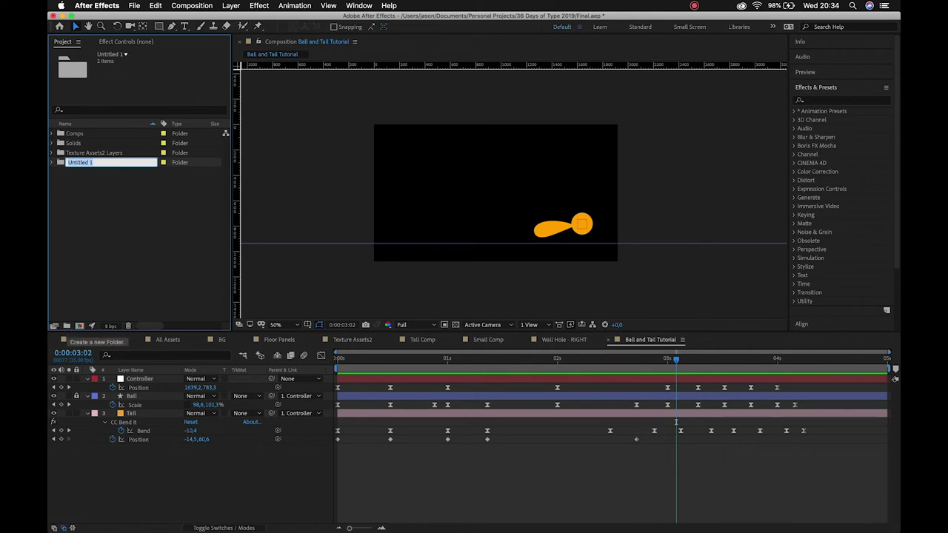
text(Audio)
key(Return)
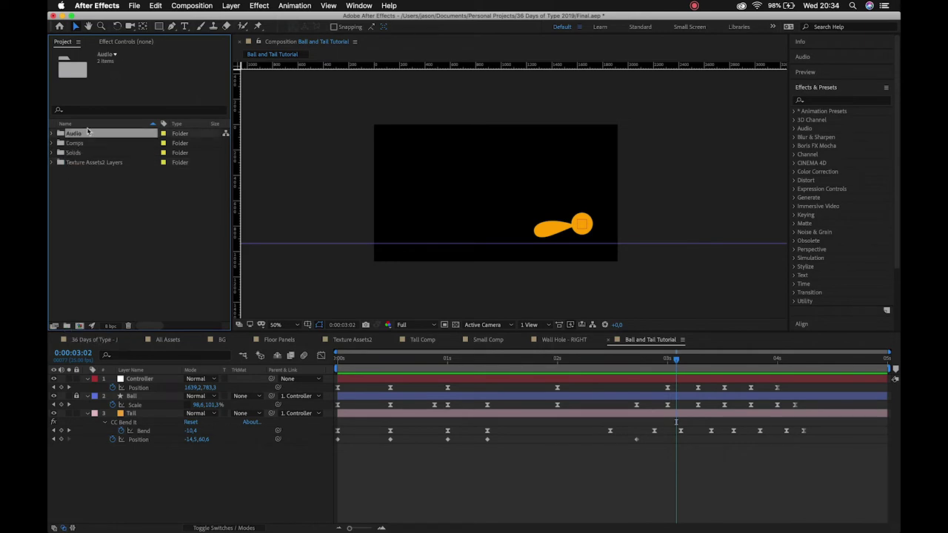
click(53, 134)
click(108, 256)
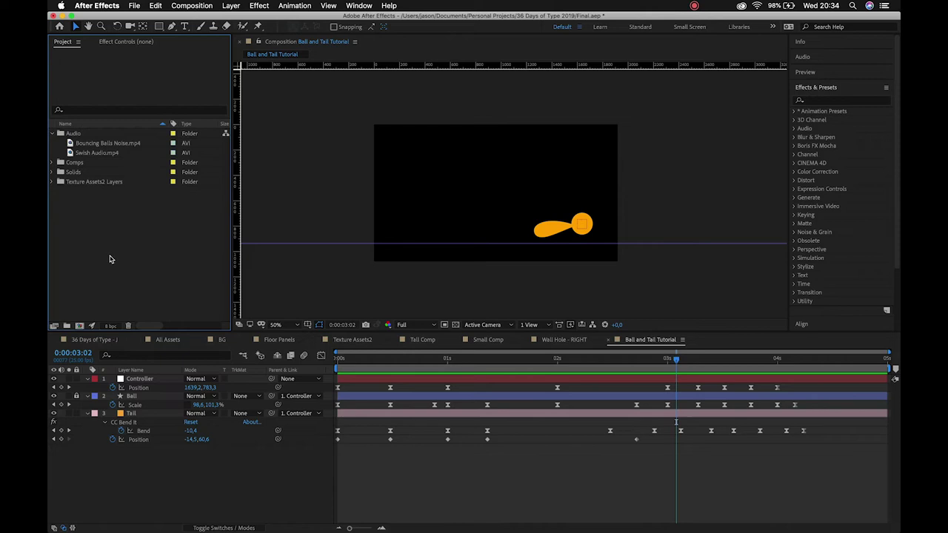
click(97, 146)
Add Bouncing Balls Noise.mp4 as a layer with its picture hidden and its waveform showing.
drag(96, 146, 148, 450)
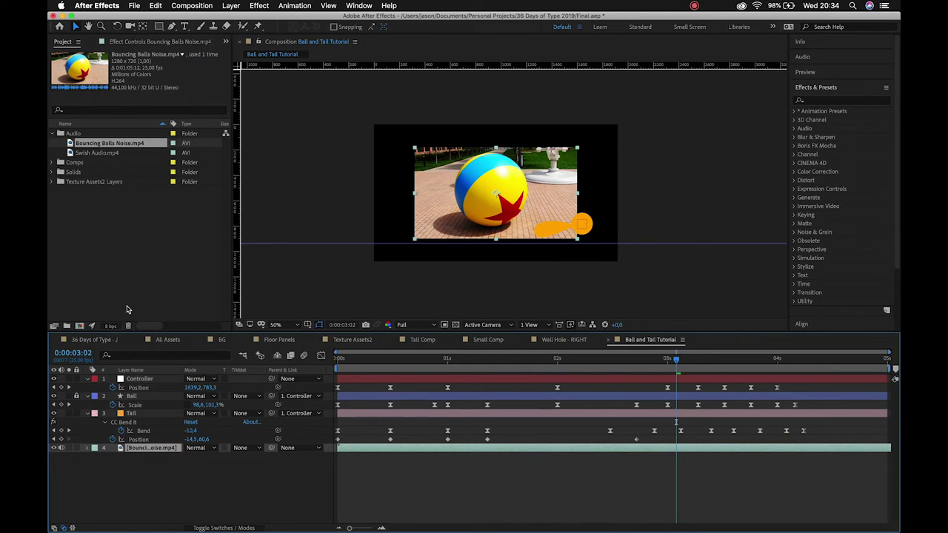
click(53, 447)
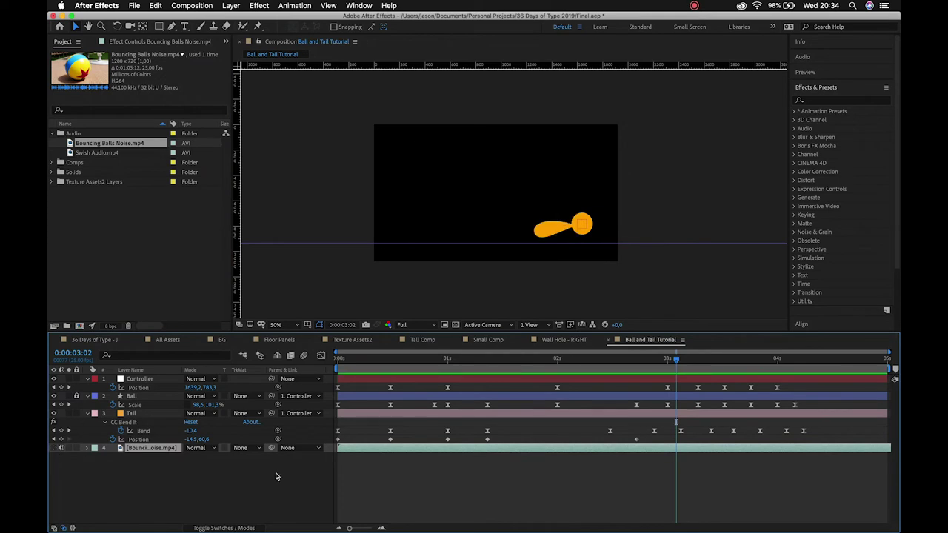
click(340, 362)
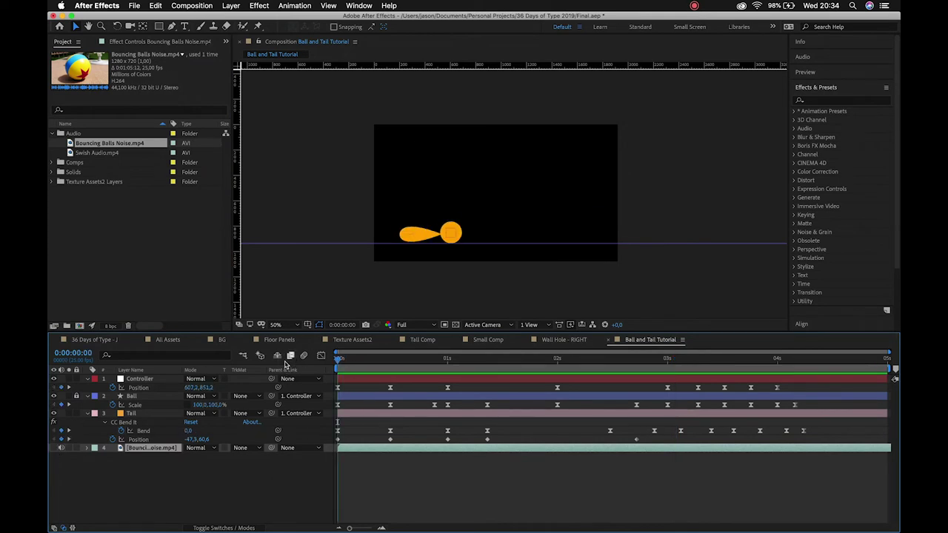
key(l)
key(l)
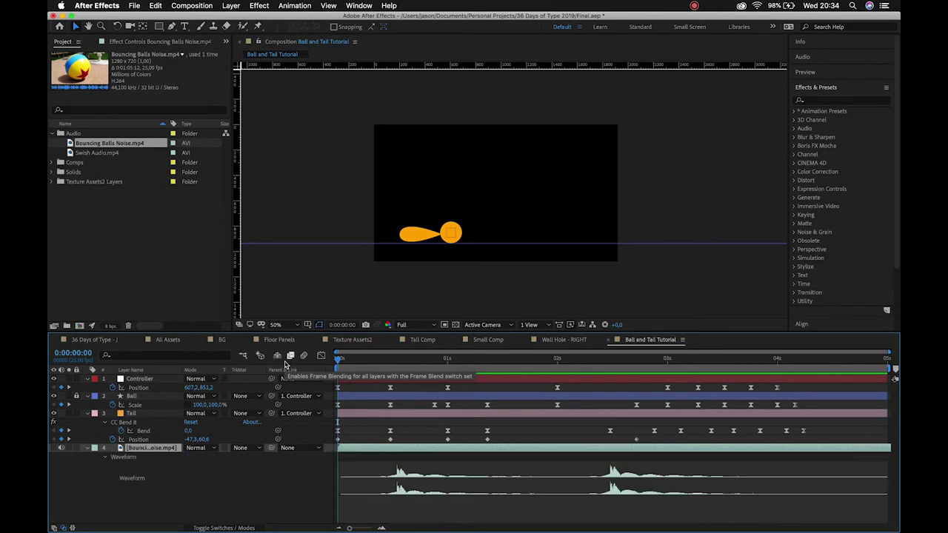
Scrub the animation around frame 13 with volume raised to locate the first bounce.
mouse_move(380, 356)
mouse_down()
mouse_move(453, 368)
mouse_move(381, 361)
mouse_up()
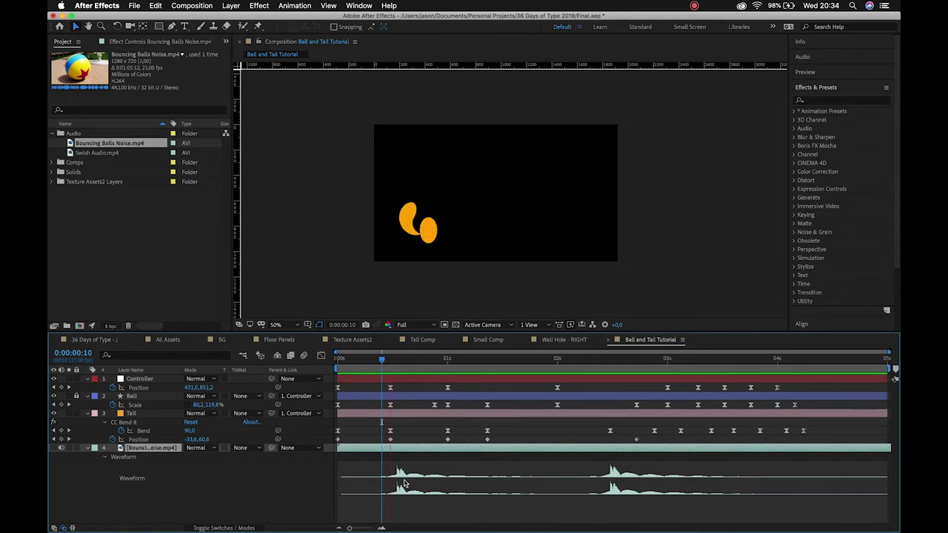
click(382, 358)
drag(382, 358, 393, 361)
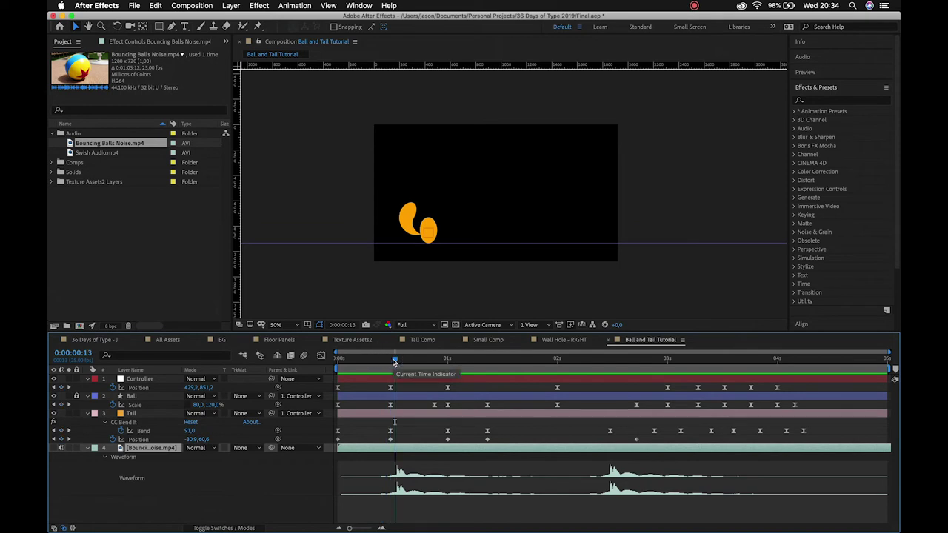
key(XF86AudioRaiseVolume)
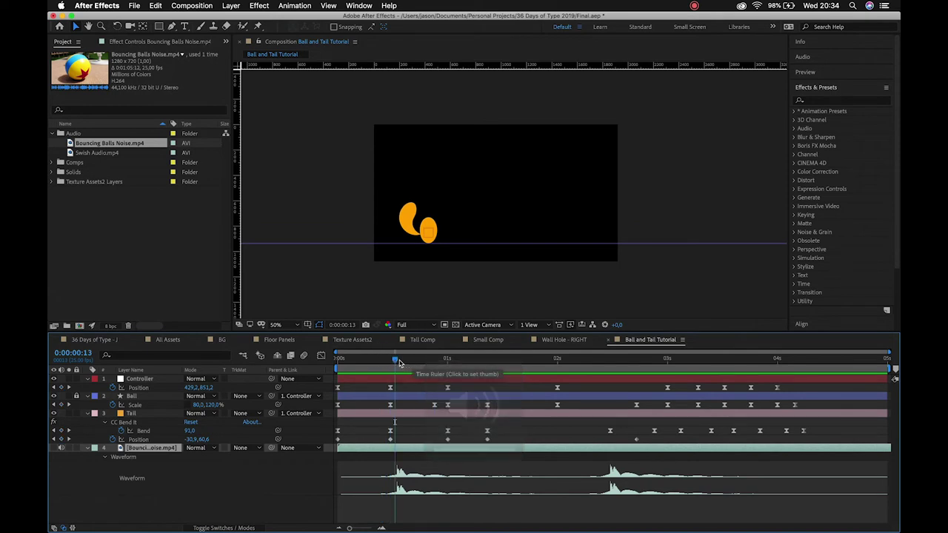
drag(394, 362, 385, 367)
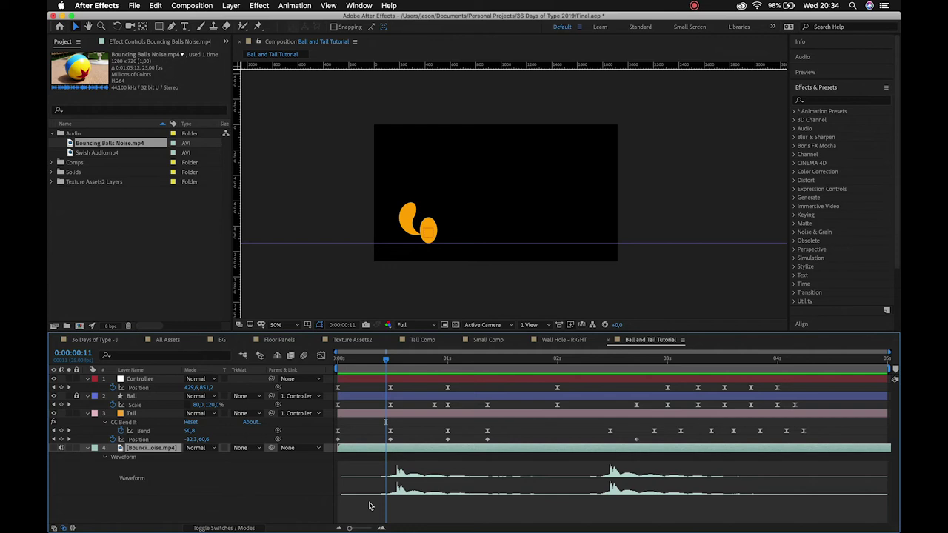
Shift the bounce audio to start at 0:00:00:10 on the impact, then move to 0:00:01:04.
mouse_move(386, 360)
mouse_down()
mouse_move(394, 361)
mouse_move(382, 360)
mouse_up()
drag(338, 448, 383, 450)
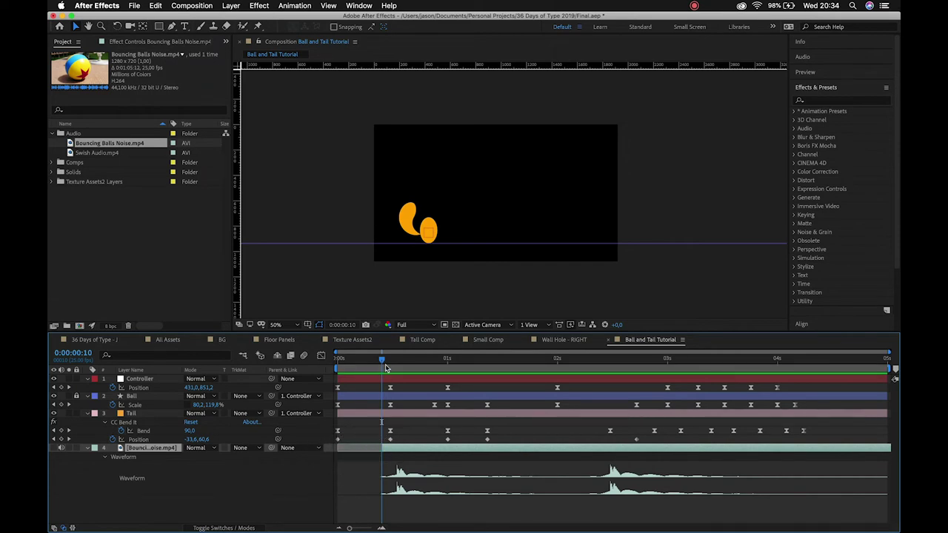
drag(383, 363, 467, 369)
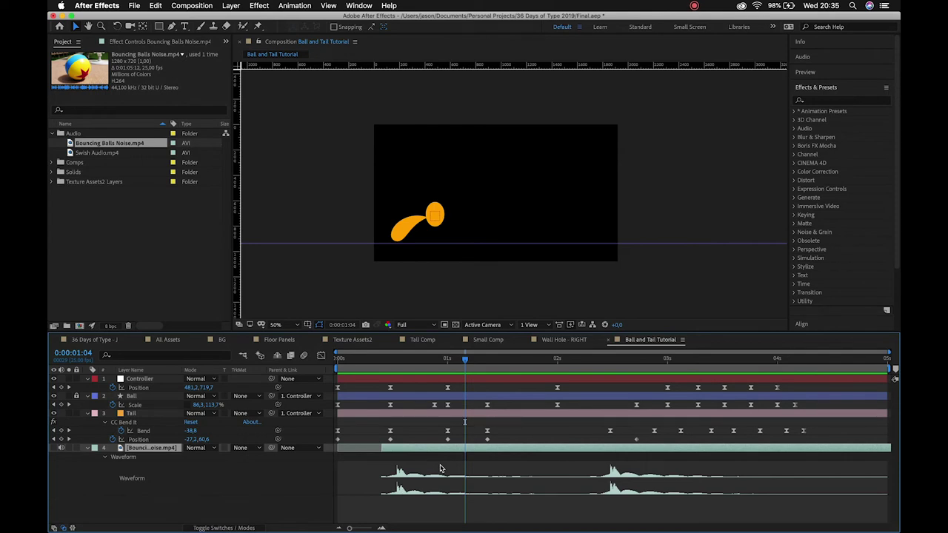
Split the Bouncing Balls Noise layer at 0:00:01:04 with Cmd+Shift+D.
key(super+shift+d)
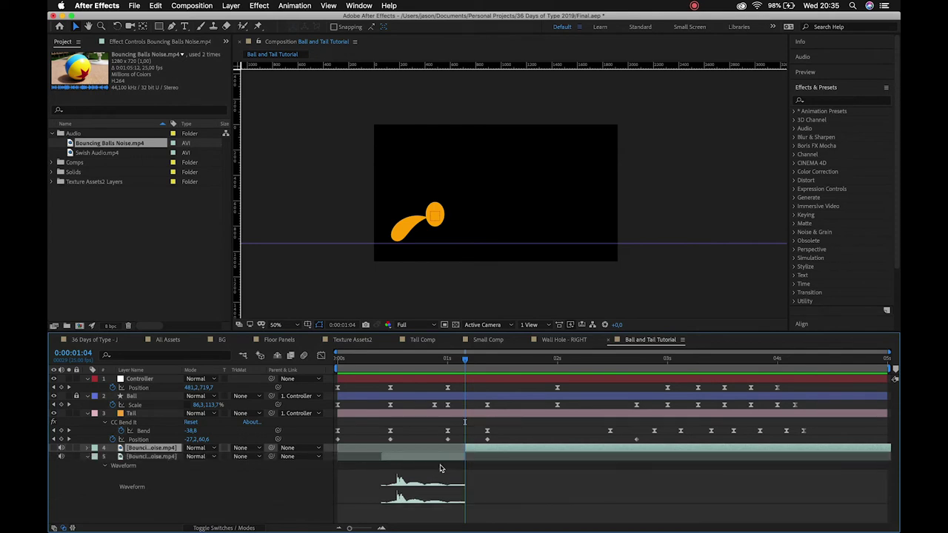
right_click(495, 450)
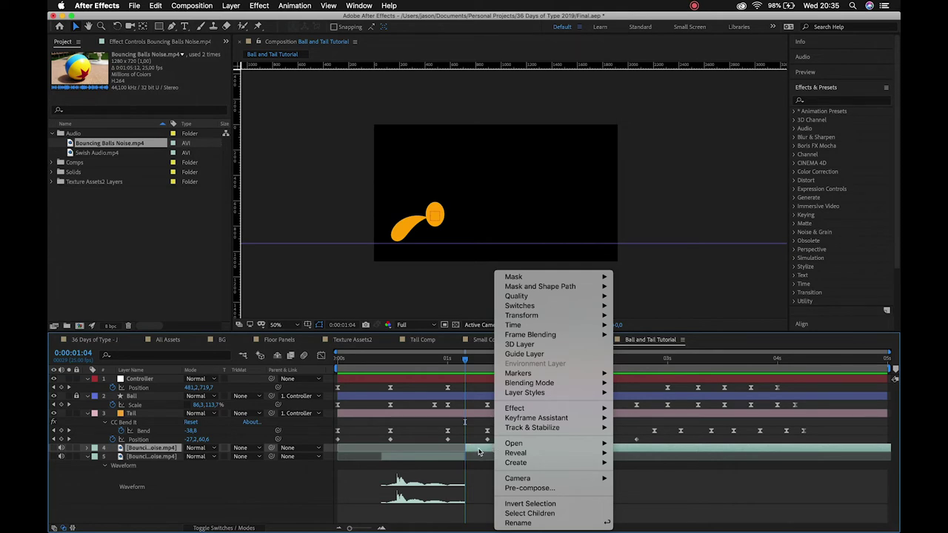
click(478, 452)
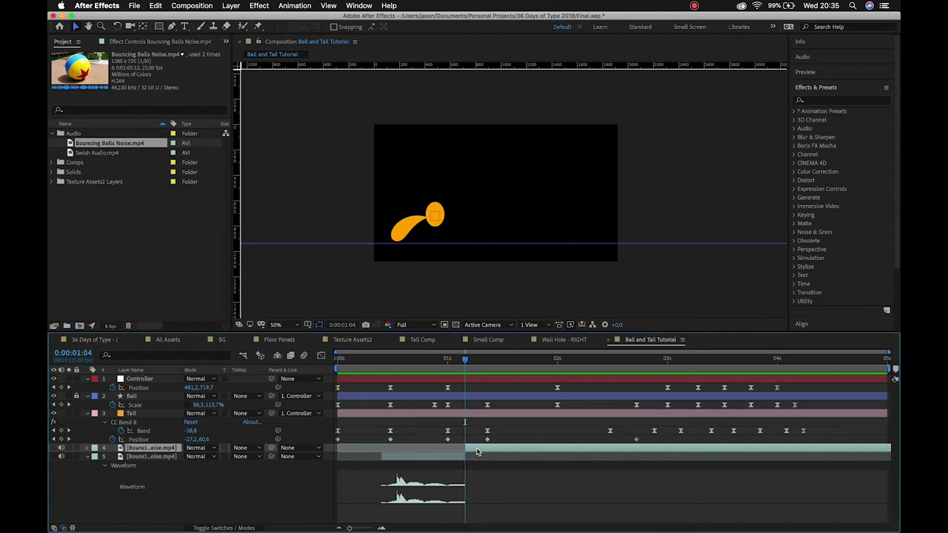
Delete the later audio piece and select the remaining first-bounce clip.
key(l)
key(l)
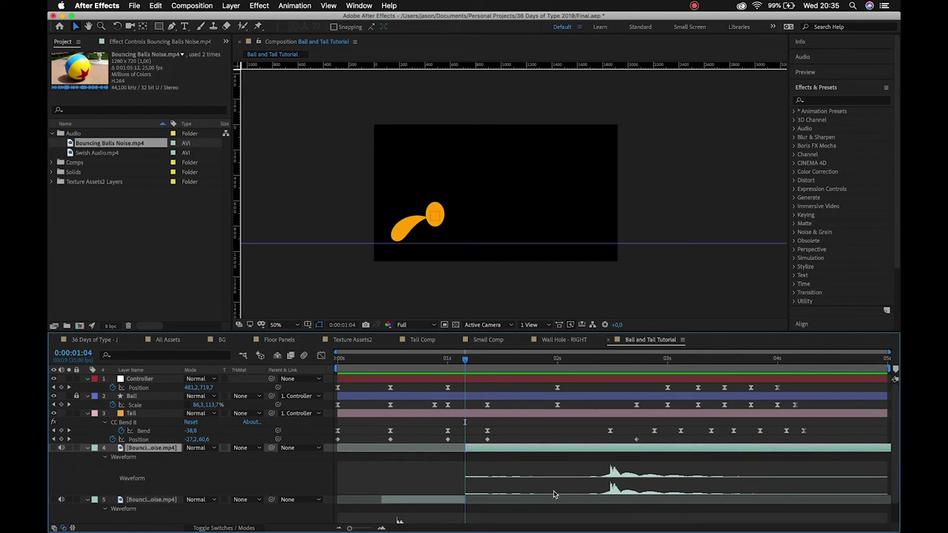
click(435, 509)
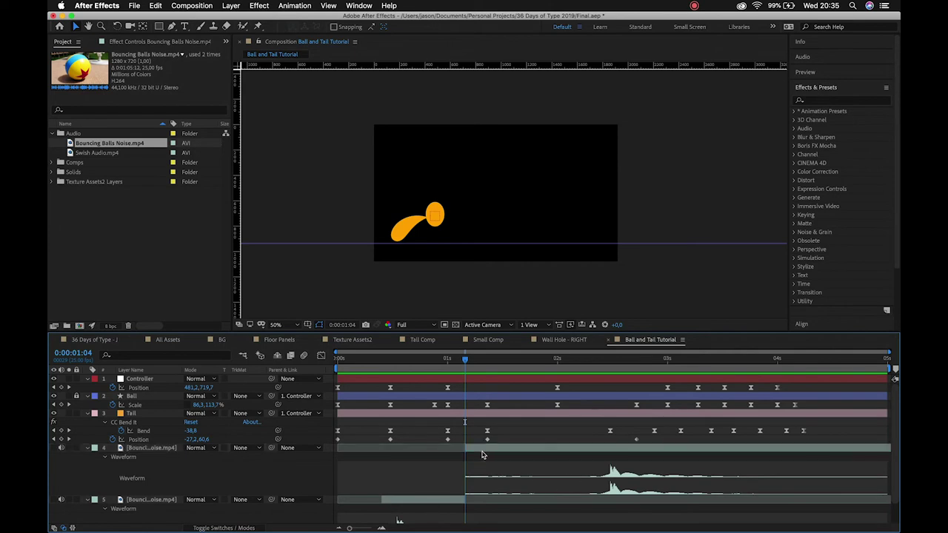
click(483, 456)
click(451, 502)
click(480, 453)
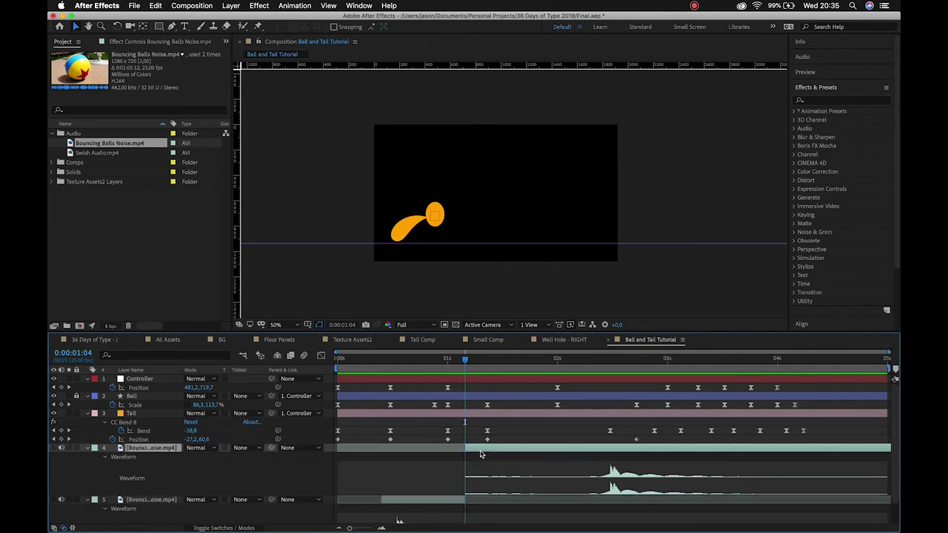
key(l)
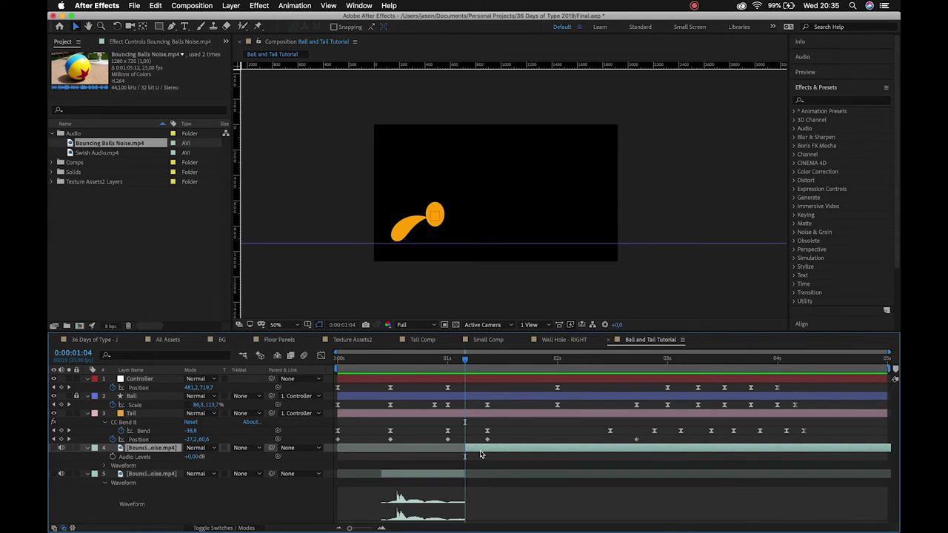
key(Delete)
click(430, 452)
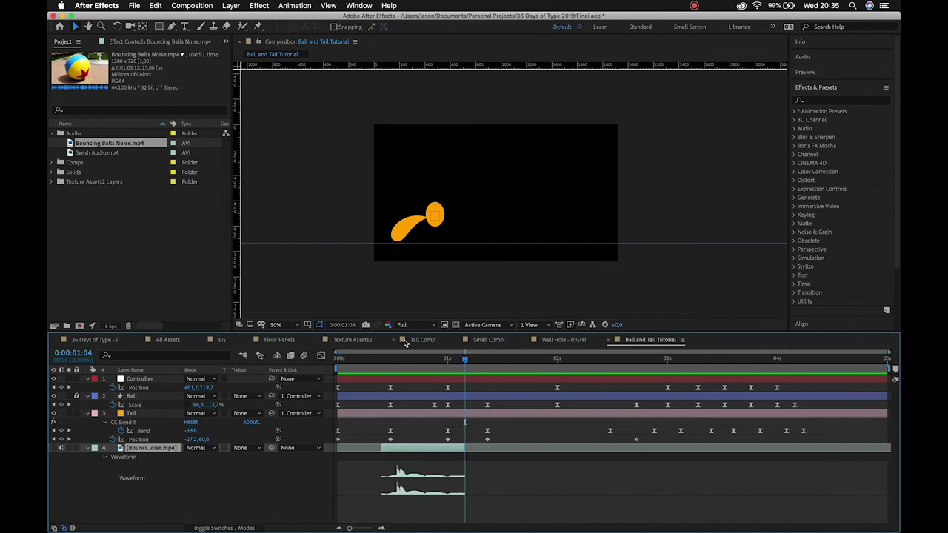
Move the trimmed bounce clip to start near 0:00:03:00 and preview it against the landing.
drag(405, 360, 668, 363)
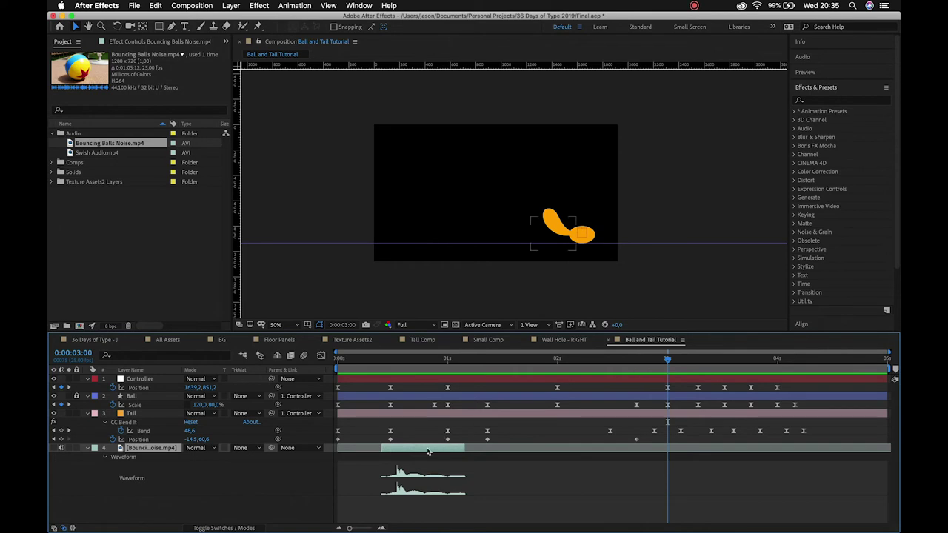
drag(426, 451, 686, 442)
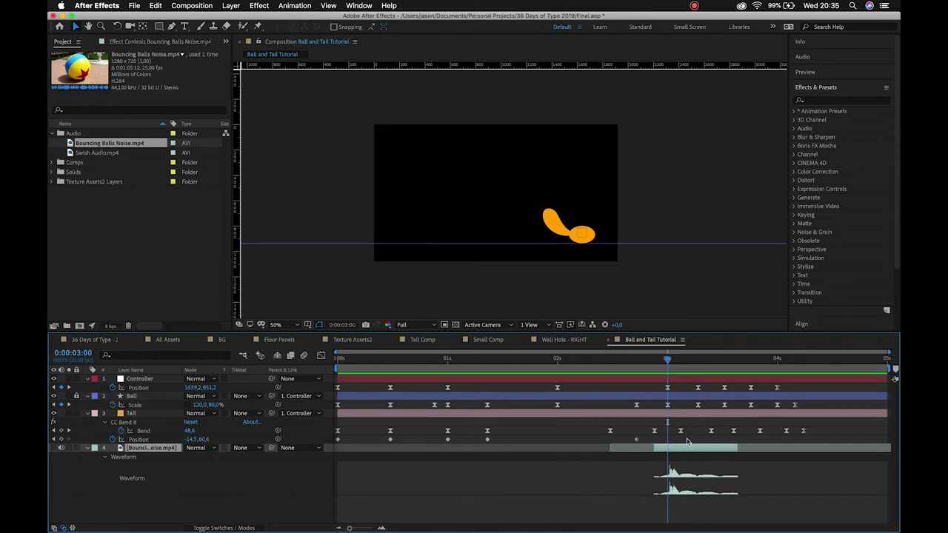
drag(667, 361, 581, 361)
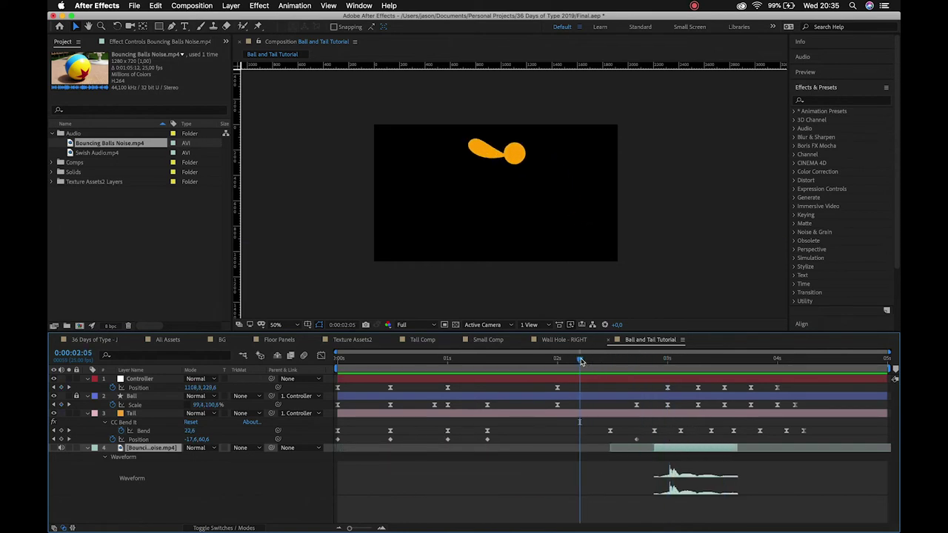
key(space)
key(space)
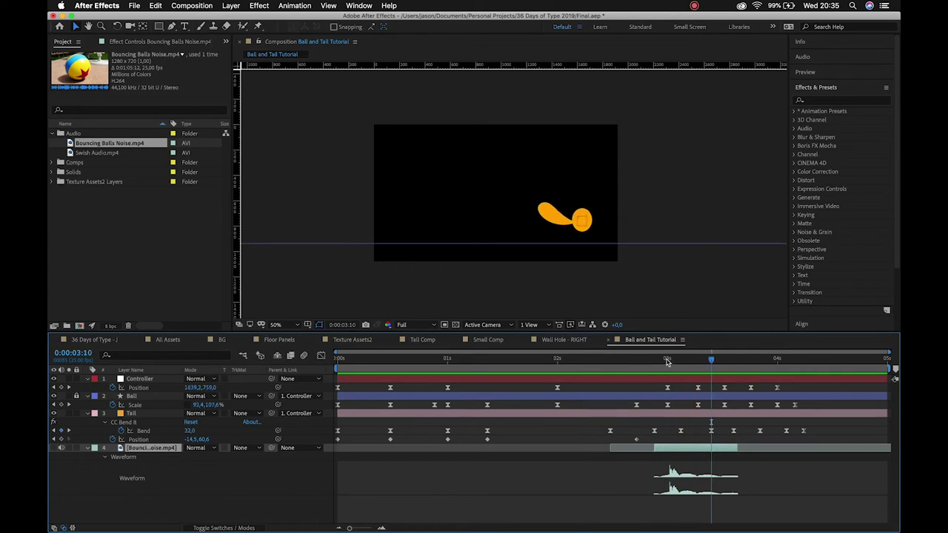
drag(667, 361, 722, 366)
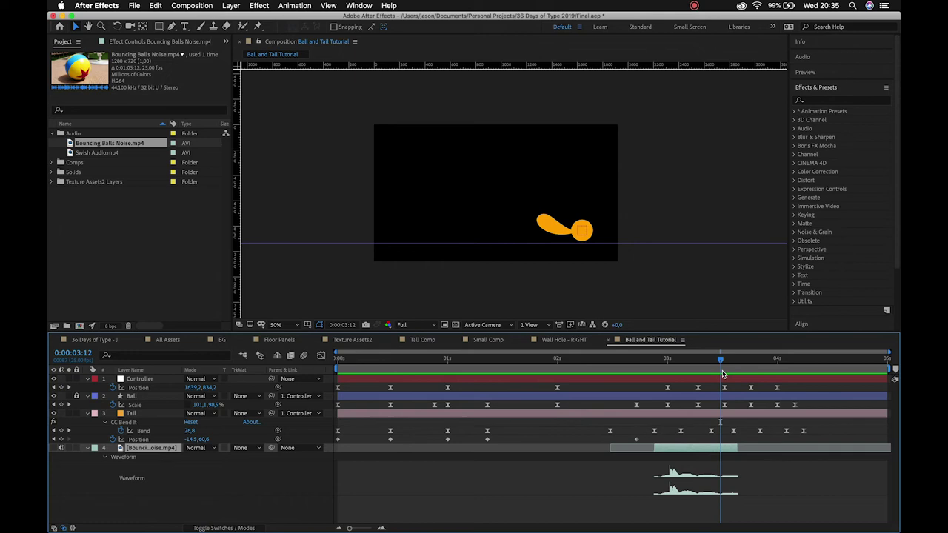
Duplicate the bounce audio layer and move the copy to start near 0:00:03:13.
key(Page_Down)
key(super+d)
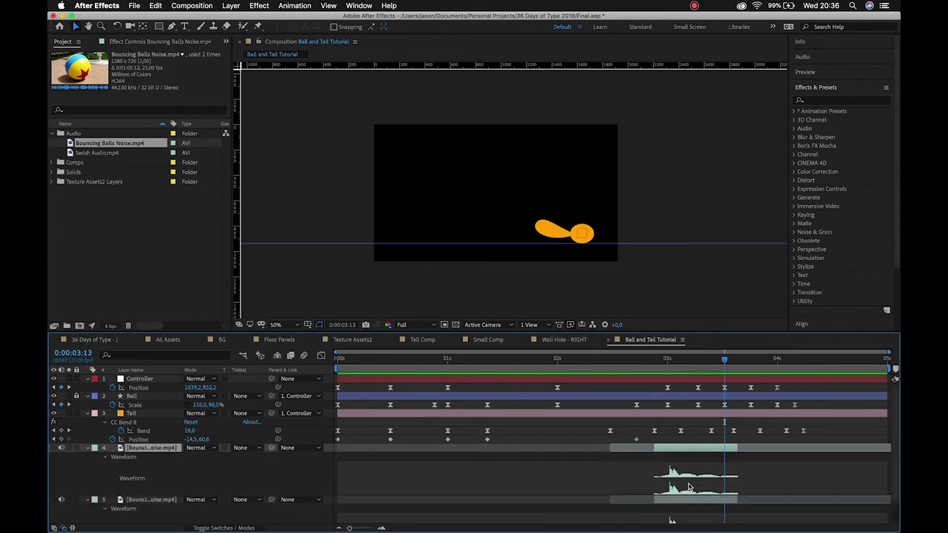
drag(681, 450, 733, 455)
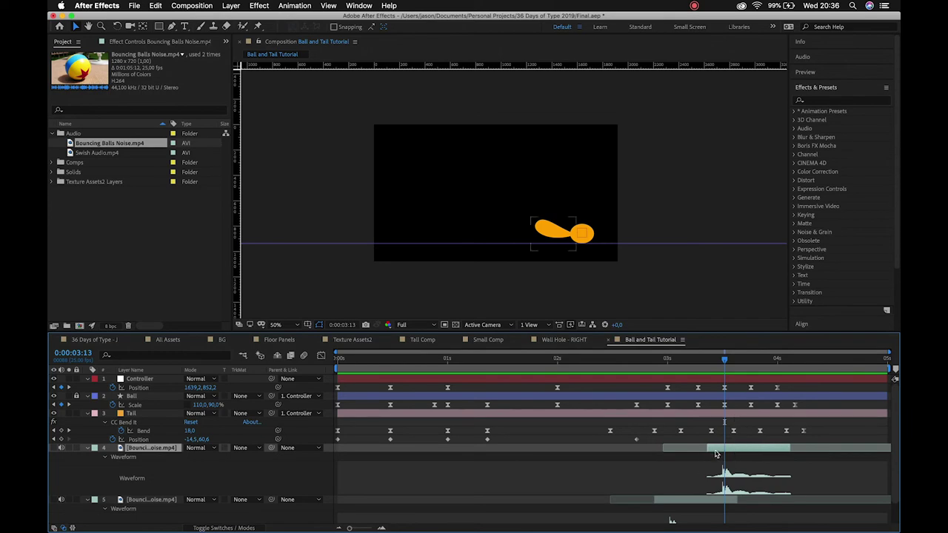
Set the copy's Audio Levels to -6 dB and preview the result.
click(106, 459)
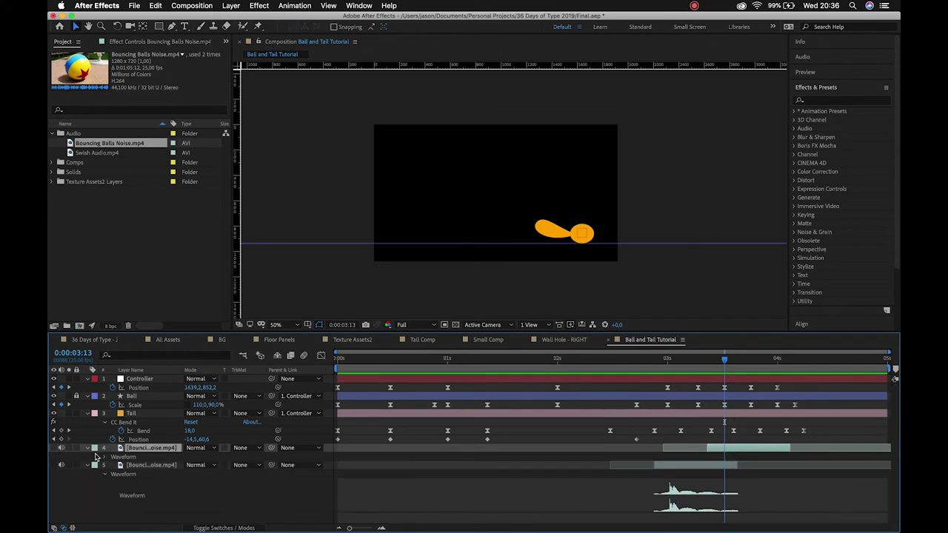
click(88, 448)
click(88, 448)
click(89, 491)
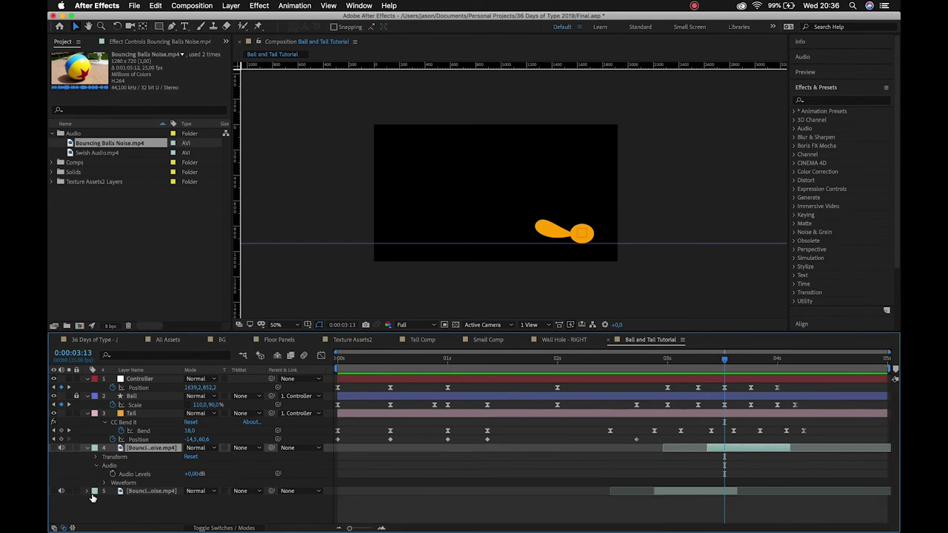
click(87, 448)
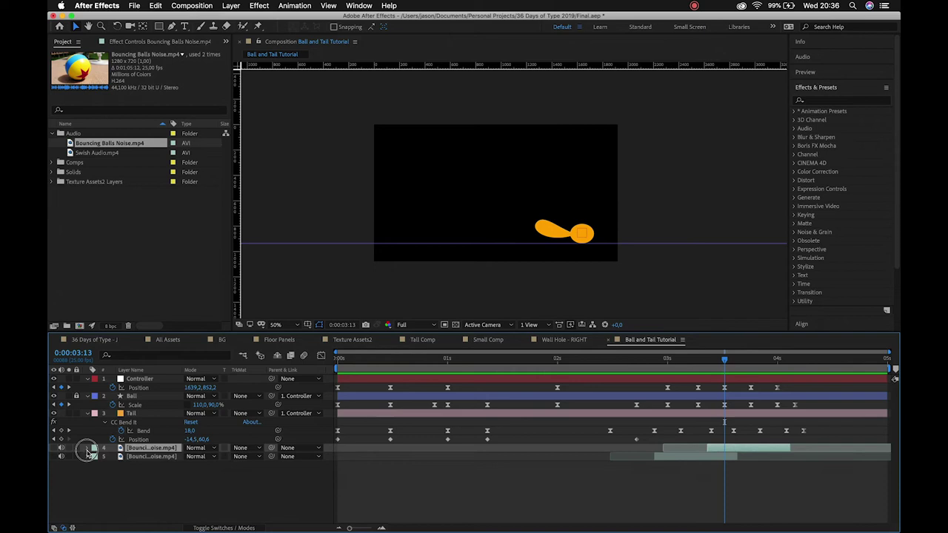
click(87, 448)
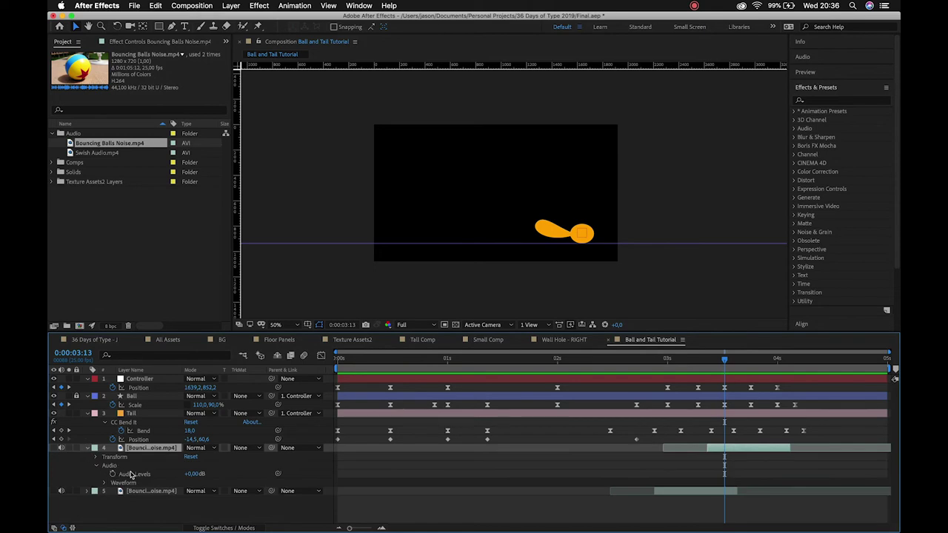
click(191, 474)
text(-6)
key(Return)
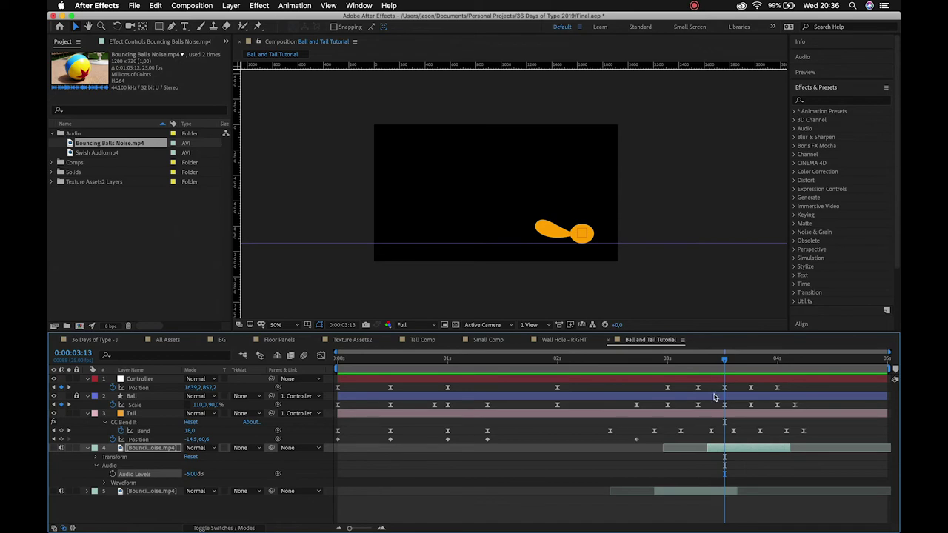
key(space)
drag(747, 459, 664, 460)
Duplicate the -6 dB layer, shift it to the next landing, and set its Audio Levels to -12 dB.
key(super+d)
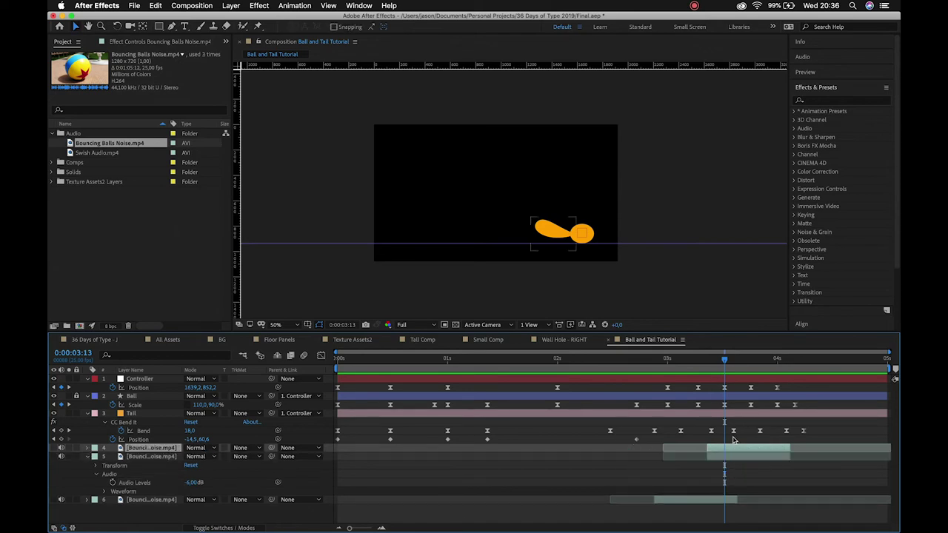
drag(723, 361, 777, 362)
key(l)
key(l)
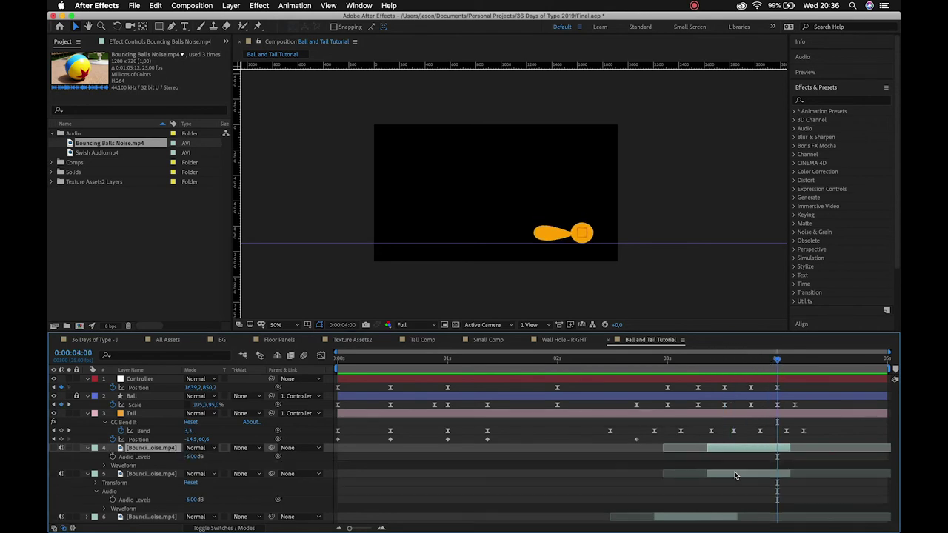
drag(751, 450, 780, 453)
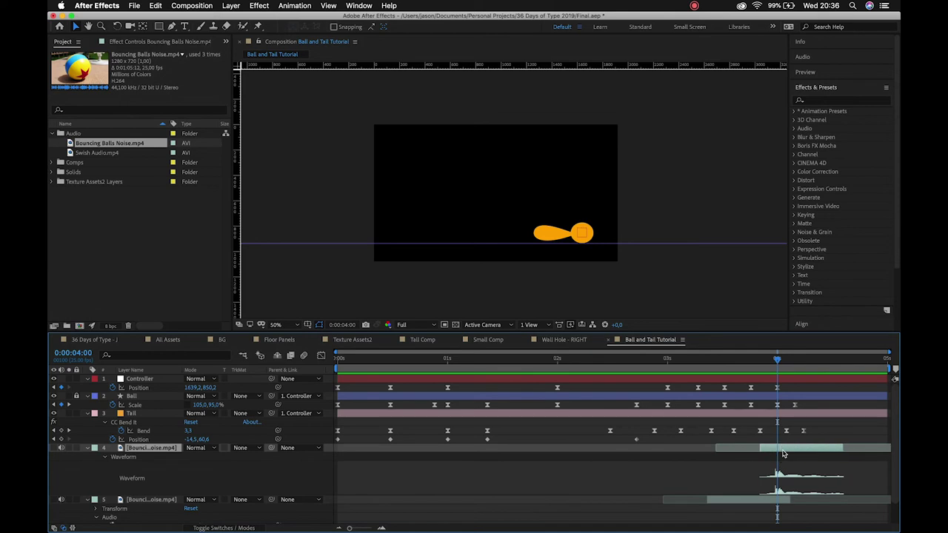
click(89, 449)
click(190, 477)
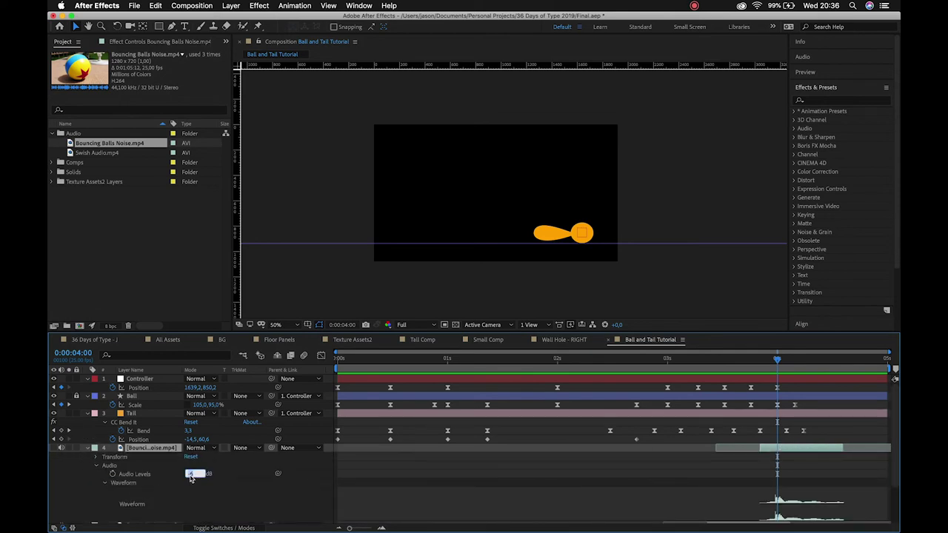
text(-12)
key(Return)
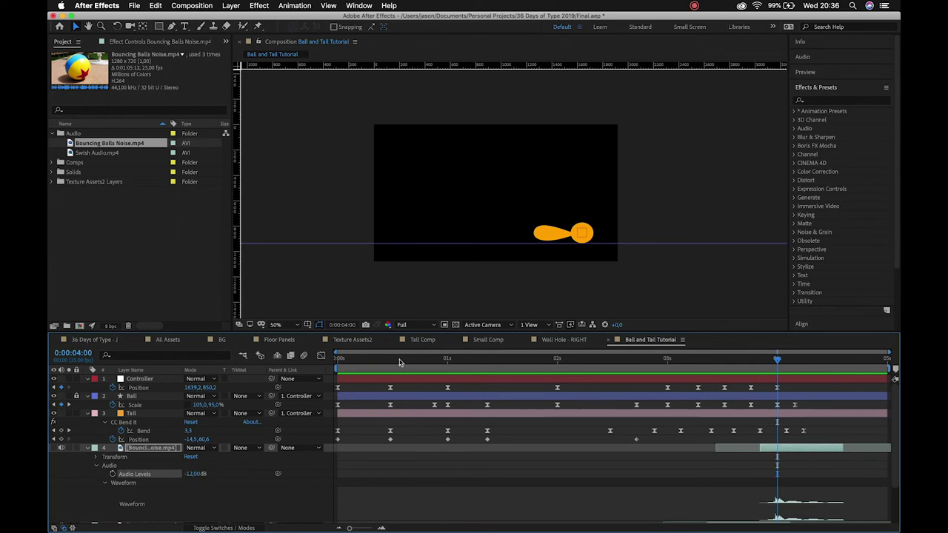
Play the animation from the start to check the three stepped bounce sounds.
click(294, 356)
key(Home)
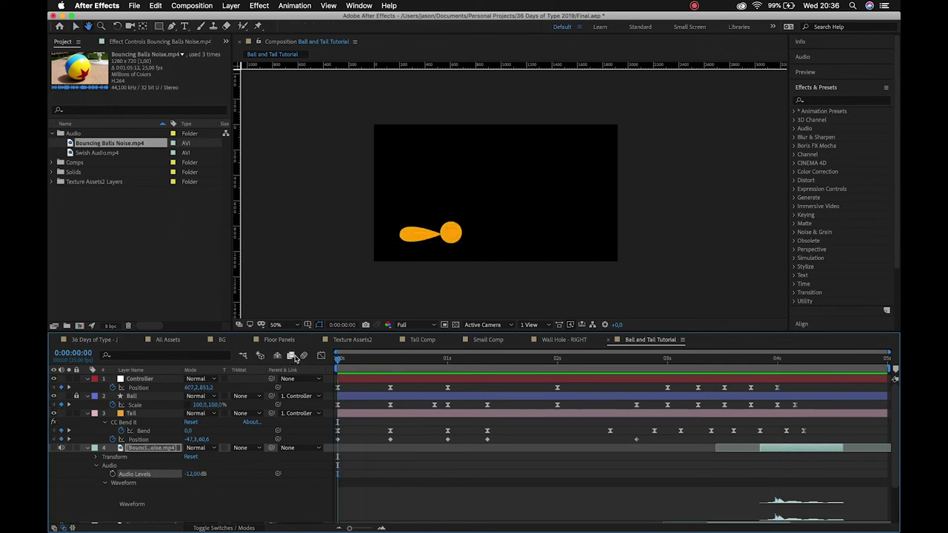
key(space)
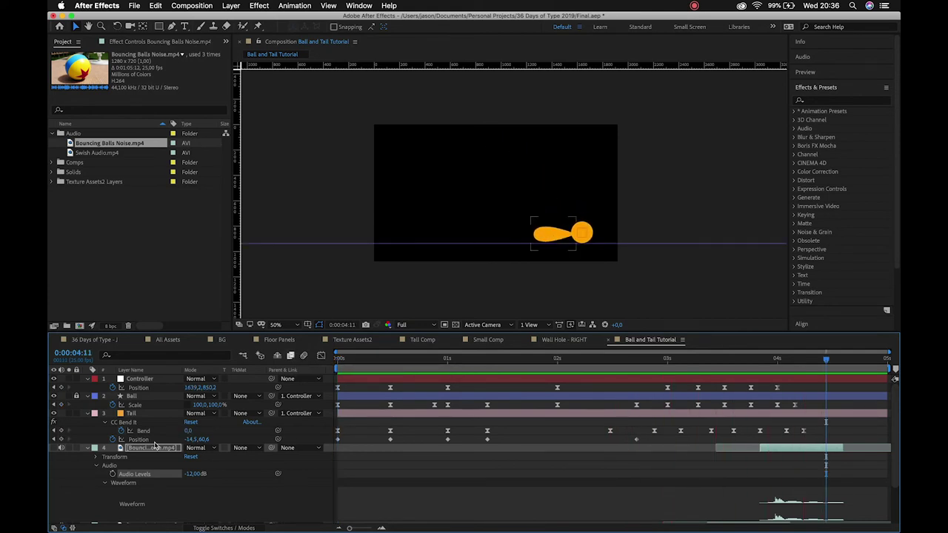
scroll(149, 451, down, 3)
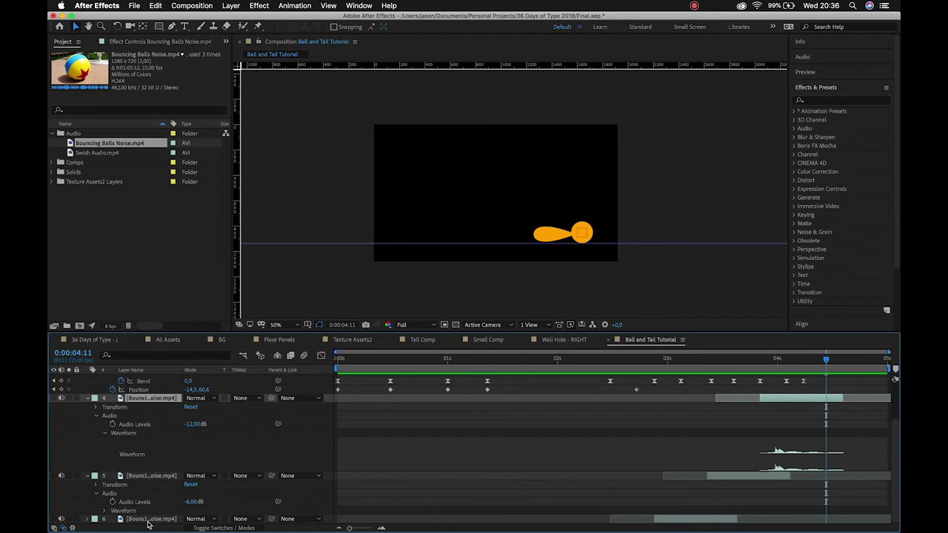
Collapse and lock the three bounce-noise layers, then return to the composition start.
click(89, 519)
scroll(88, 520, down, 4)
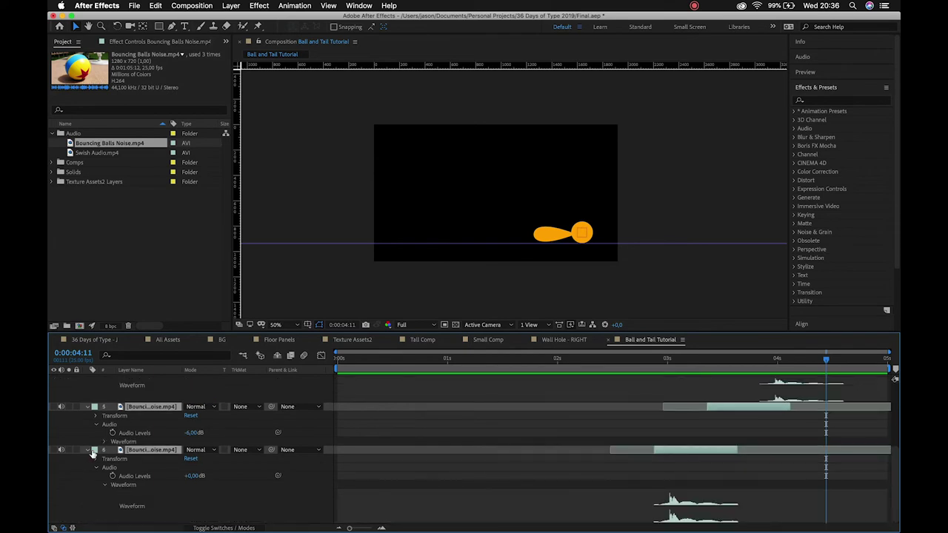
click(89, 449)
drag(80, 449, 113, 495)
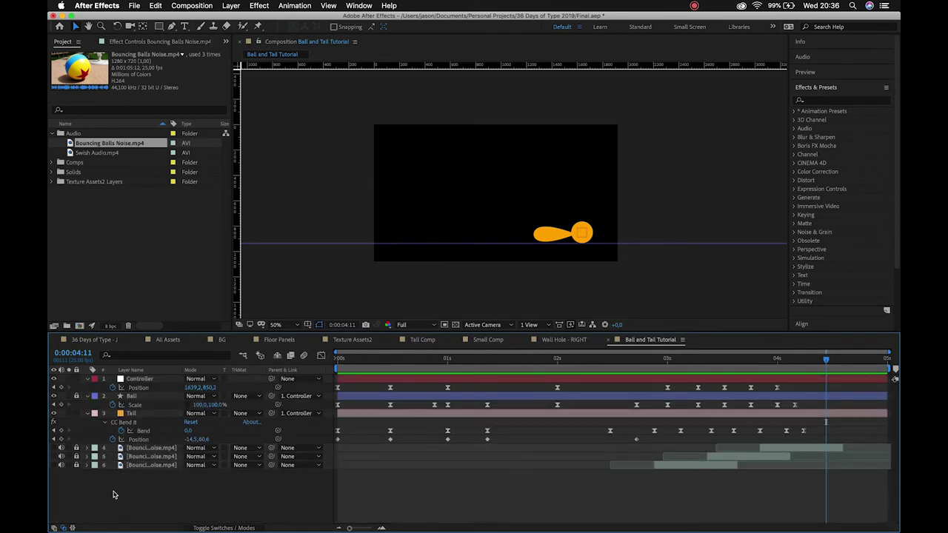
drag(692, 363, 340, 368)
Add Swish Audio.mp4 to the timeline at 0:00 with its picture hidden.
click(105, 153)
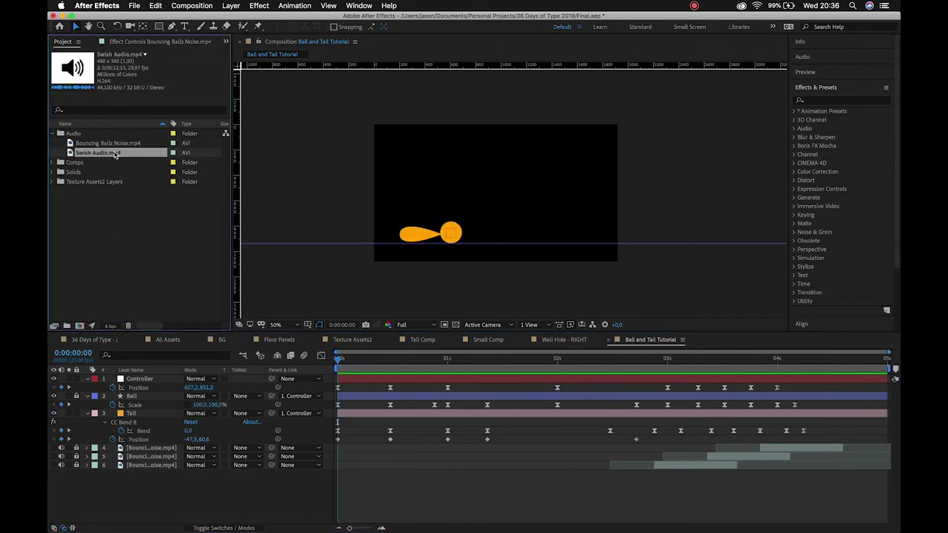
drag(115, 154, 138, 449)
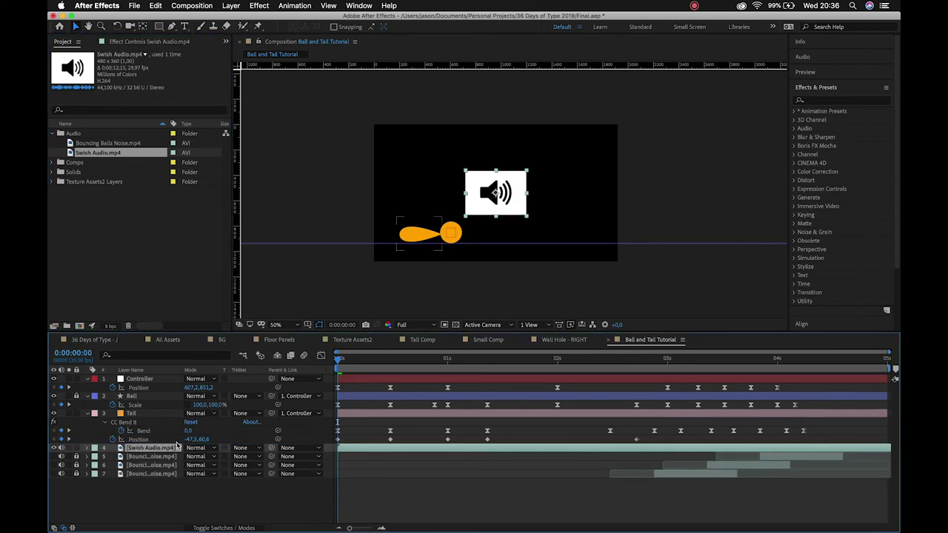
click(54, 449)
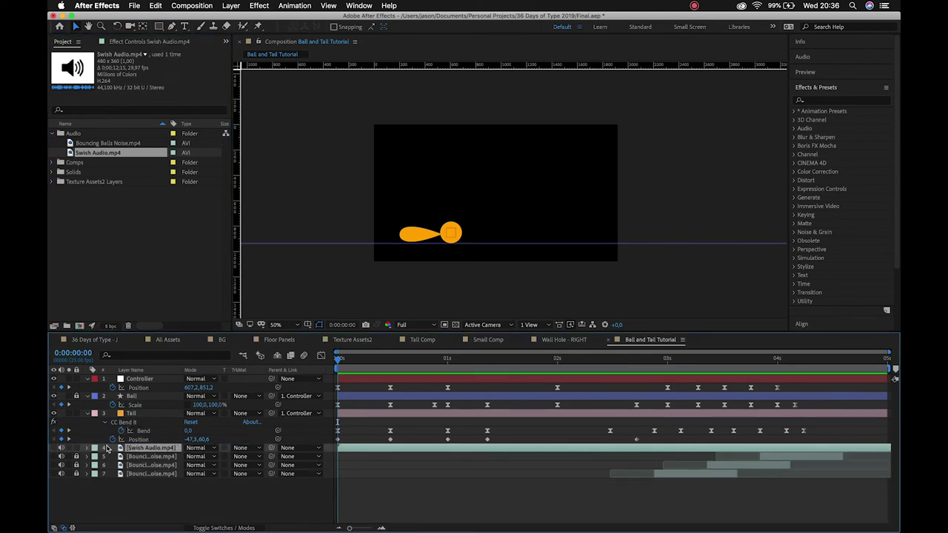
Show the Swish Audio waveform and scrub to about 0:00:02:09 to find the swish peaks.
key(l)
key(l)
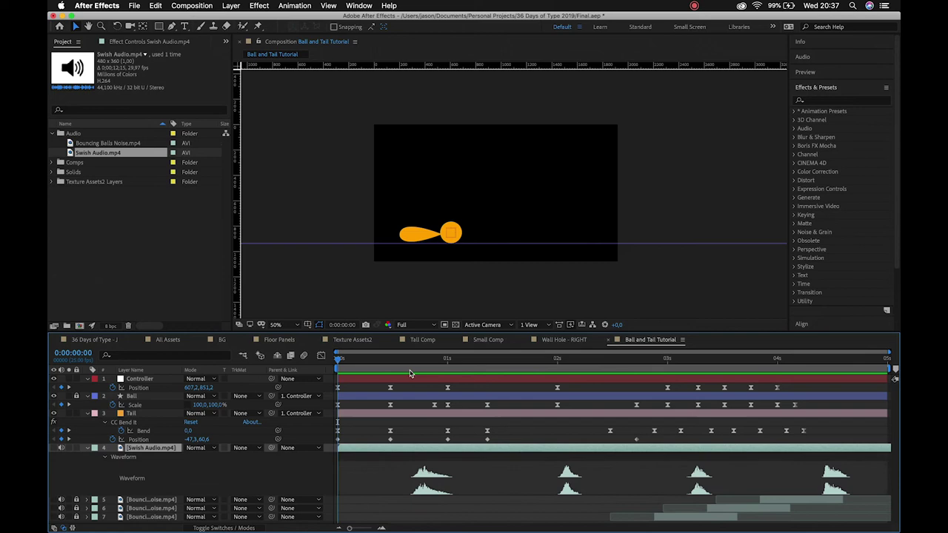
click(407, 360)
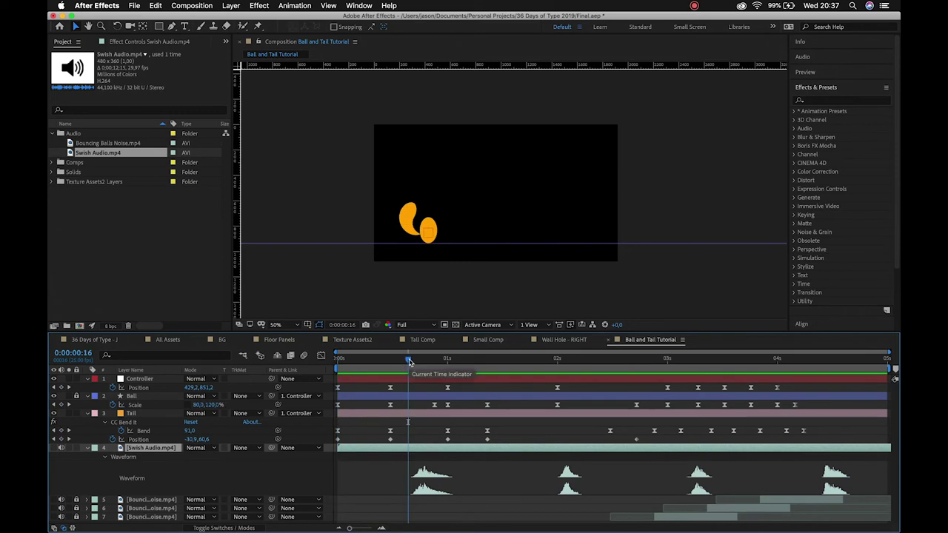
drag(409, 361, 555, 362)
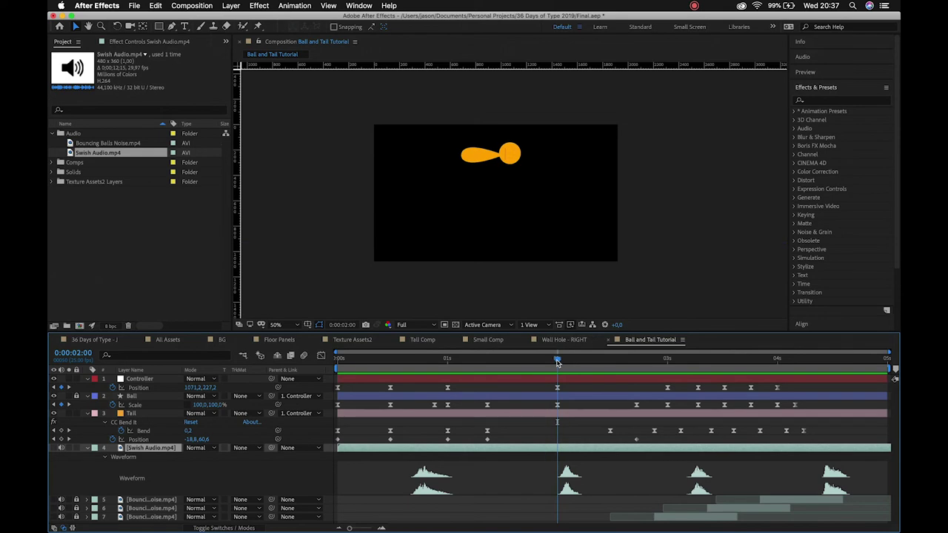
key(space)
drag(648, 482, 479, 482)
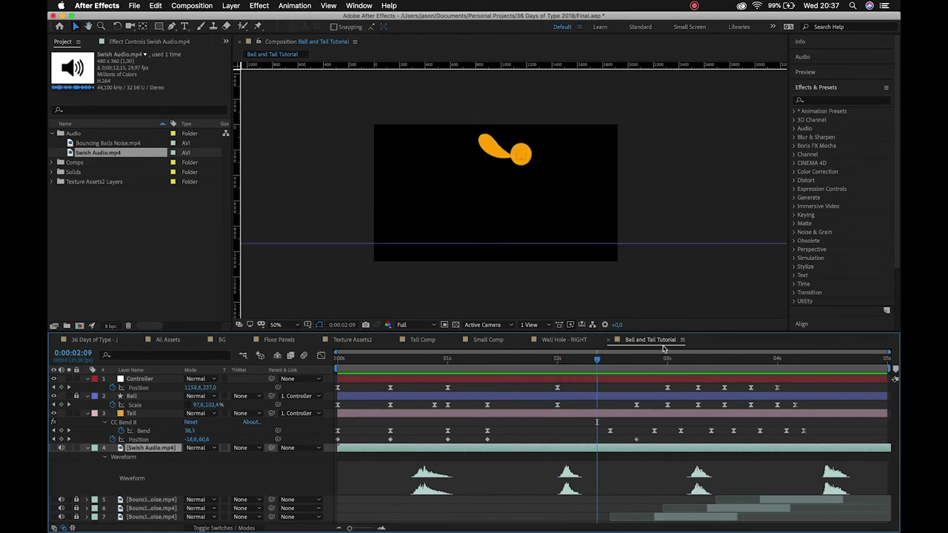
Scrub through 0:00:03:03 to 0:00:04:09 and trim the first swish burst off the start.
drag(670, 362, 682, 365)
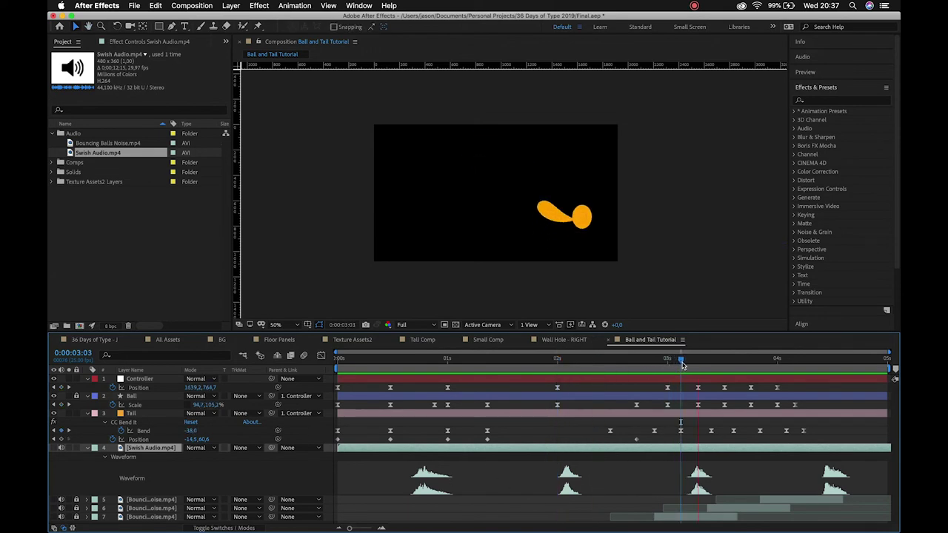
drag(799, 361, 557, 363)
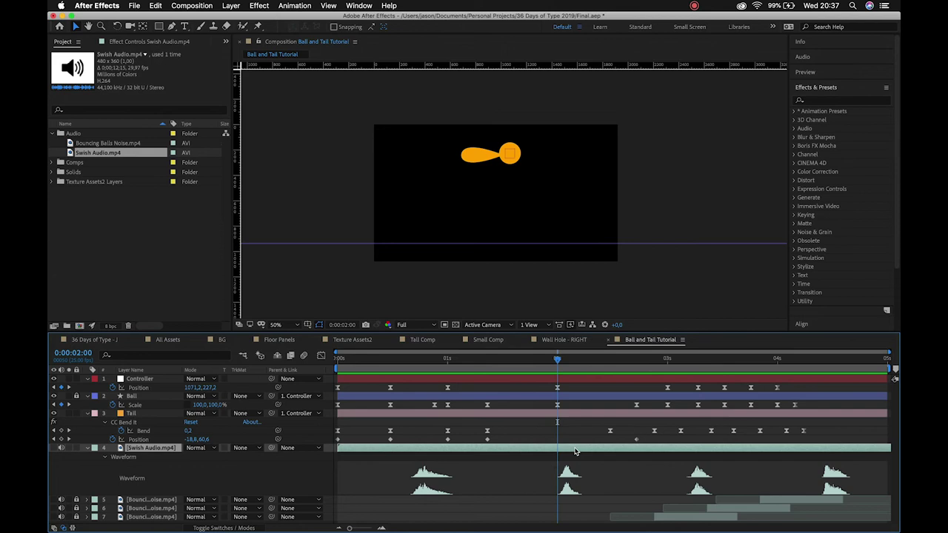
mouse_move(339, 448)
mouse_down()
mouse_move(554, 449)
mouse_move(335, 449)
mouse_up()
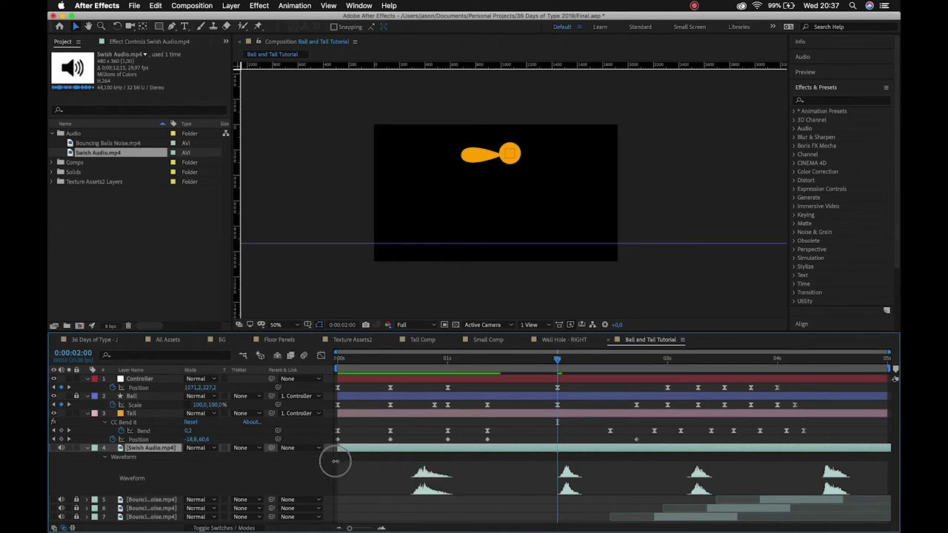
Split the swish layer at 0:00:02:00 and delete the part before it.
key(super+shift+d)
click(487, 456)
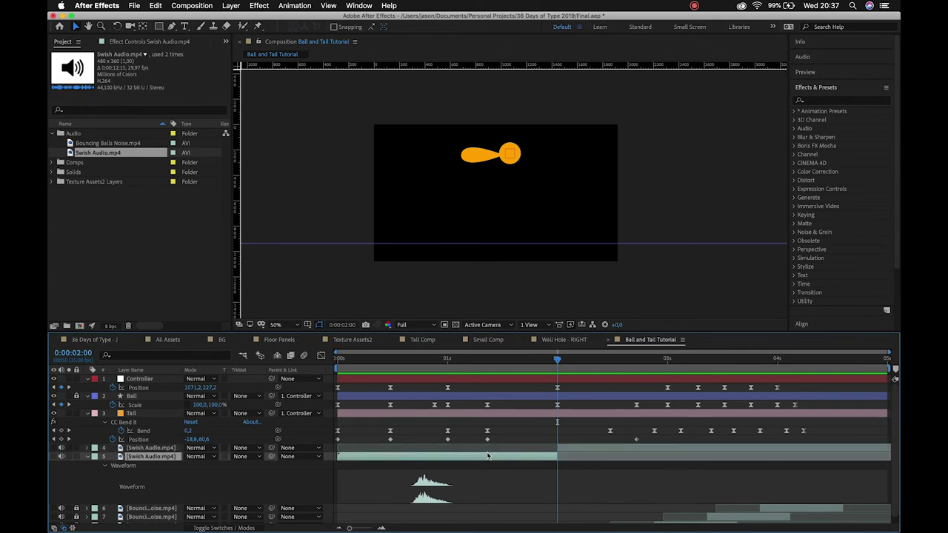
key(Delete)
Split the remaining swish at 0:00:02:06 and delete the part after it.
click(592, 448)
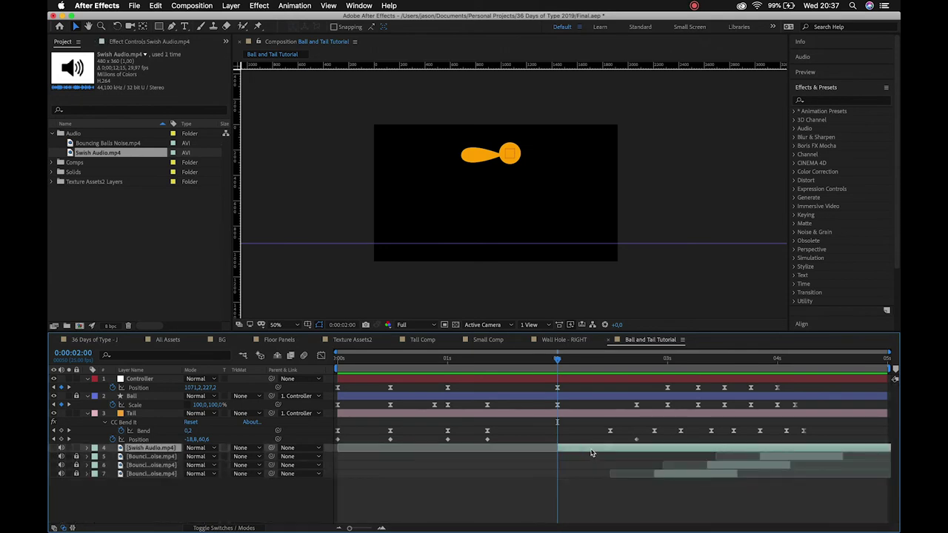
key(l)
key(l)
drag(559, 364, 584, 369)
key(super+shift+d)
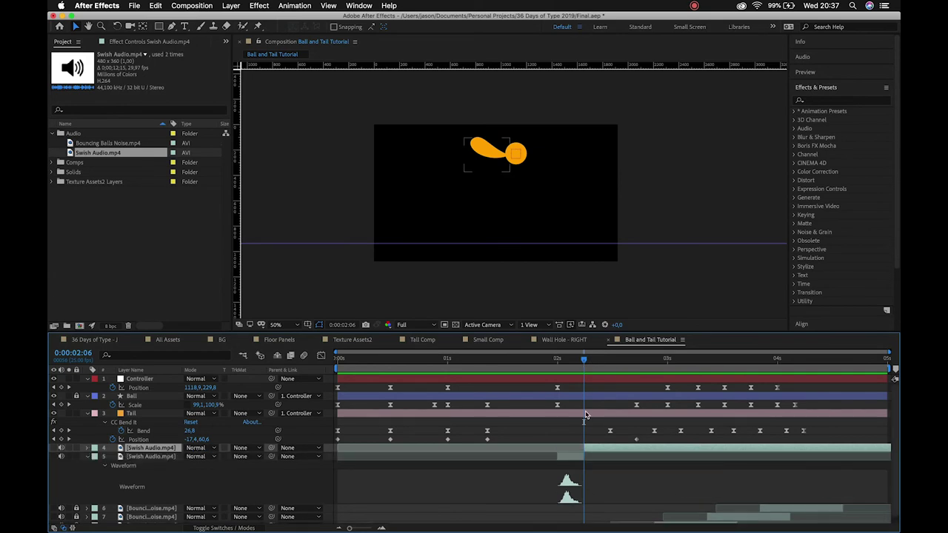
key(Delete)
Reselect the short swish clip and scrub back to find the tail's first swing.
click(564, 449)
click(357, 363)
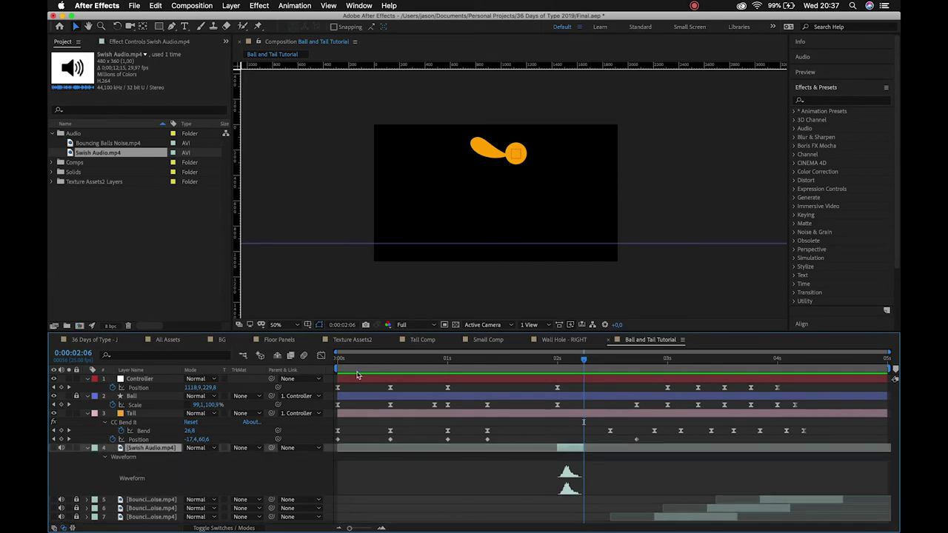
drag(353, 363, 442, 392)
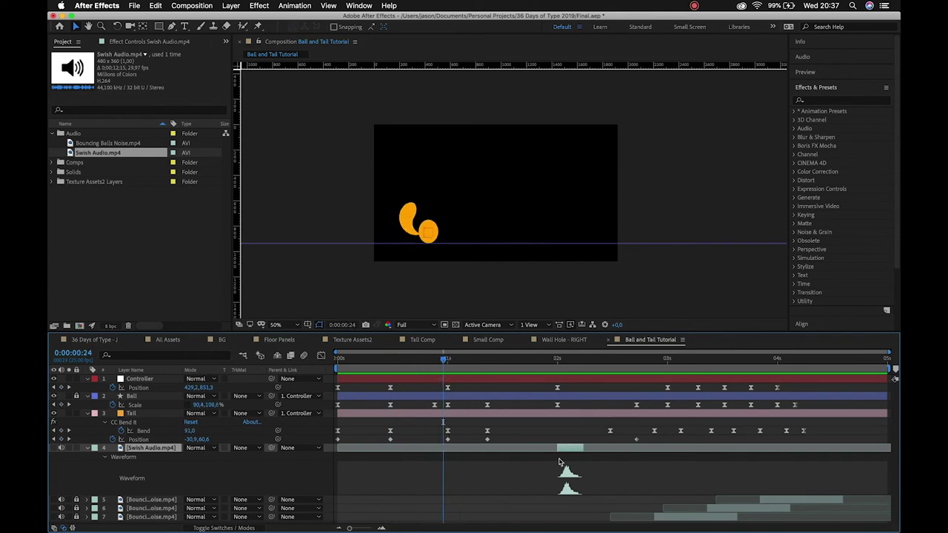
Move the short swish to start just after one second, nudging it a few frames later.
drag(545, 449, 449, 449)
key(space)
key(space)
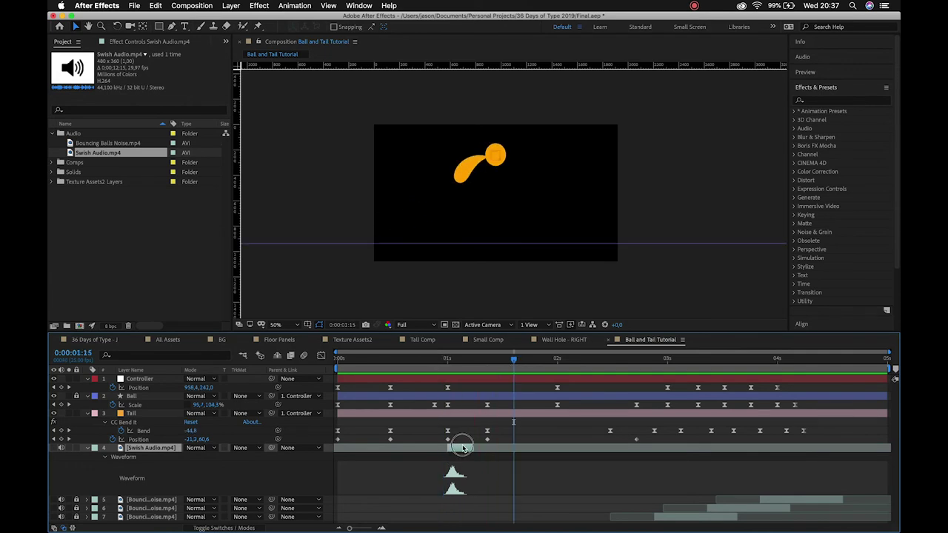
drag(454, 448, 458, 448)
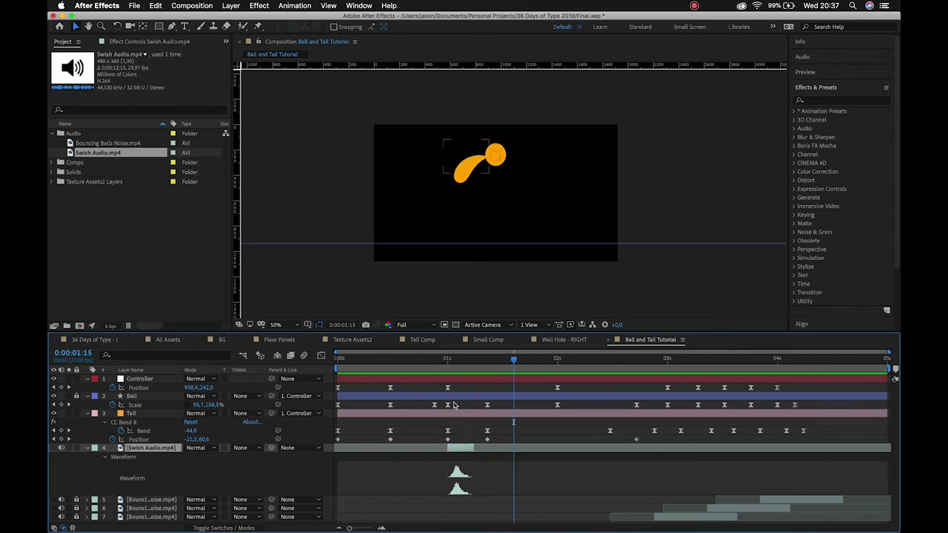
Set the swish's Audio Levels to -12 dB and scrub ahead to the next swing.
click(87, 448)
click(192, 475)
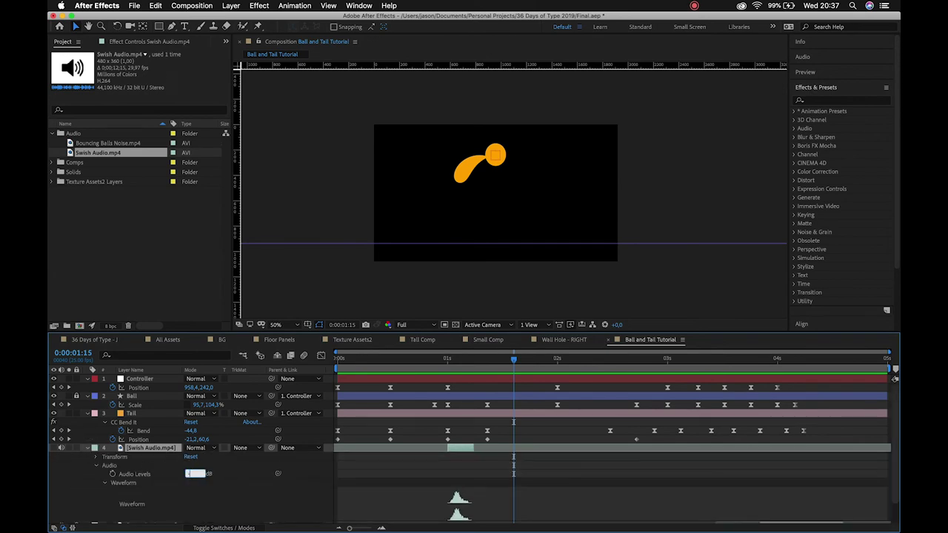
text(-12)
key(Return)
click(443, 359)
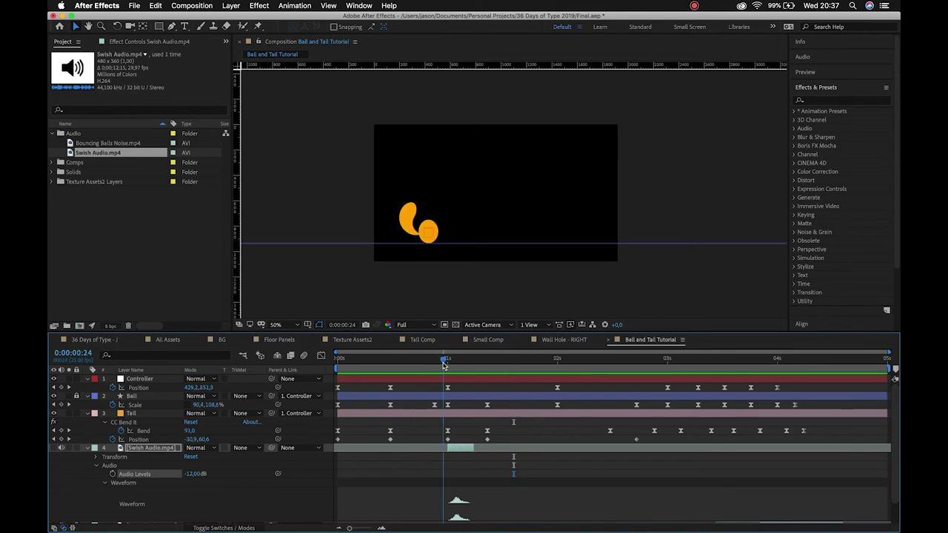
drag(503, 358, 682, 366)
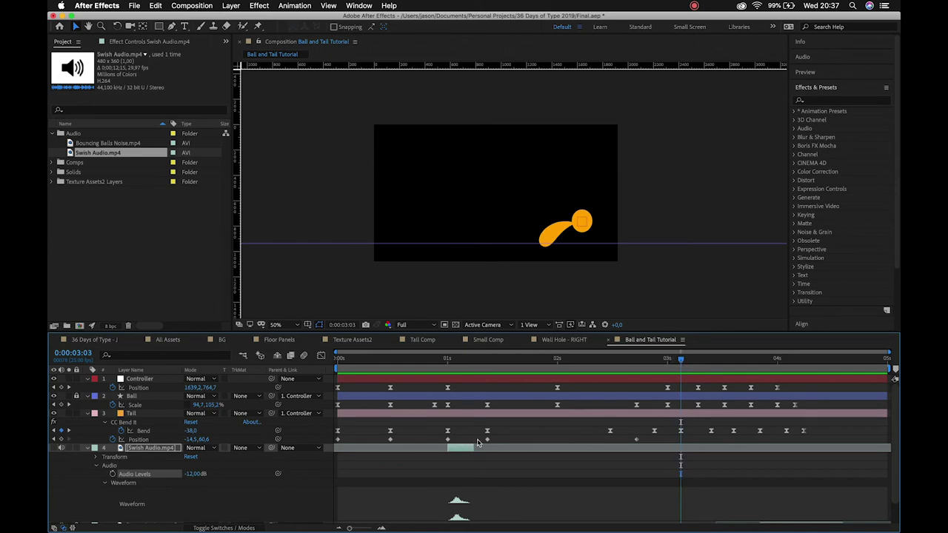
Duplicate the swish twice, placing the copies at the next swings near 0:00:03:08.
key(super+d)
drag(466, 448, 699, 450)
key(super+d)
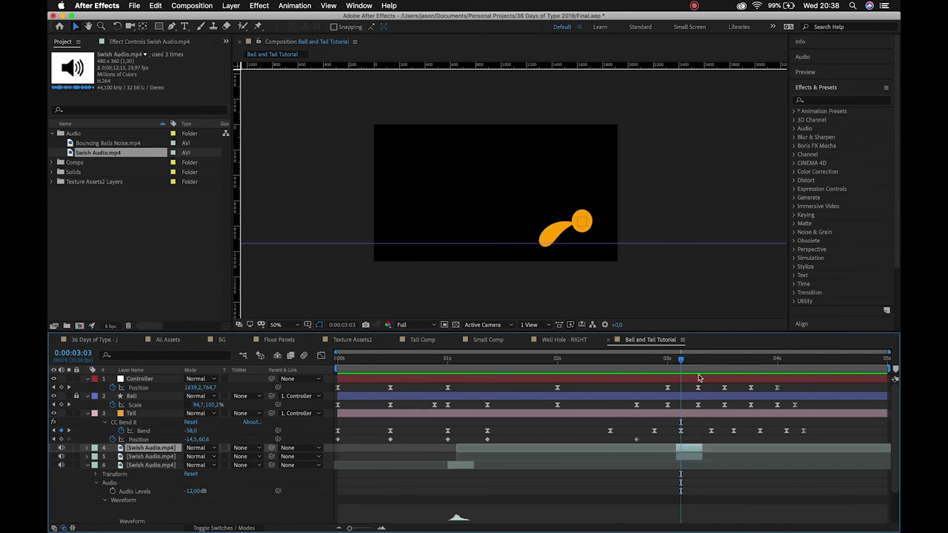
drag(682, 360, 711, 365)
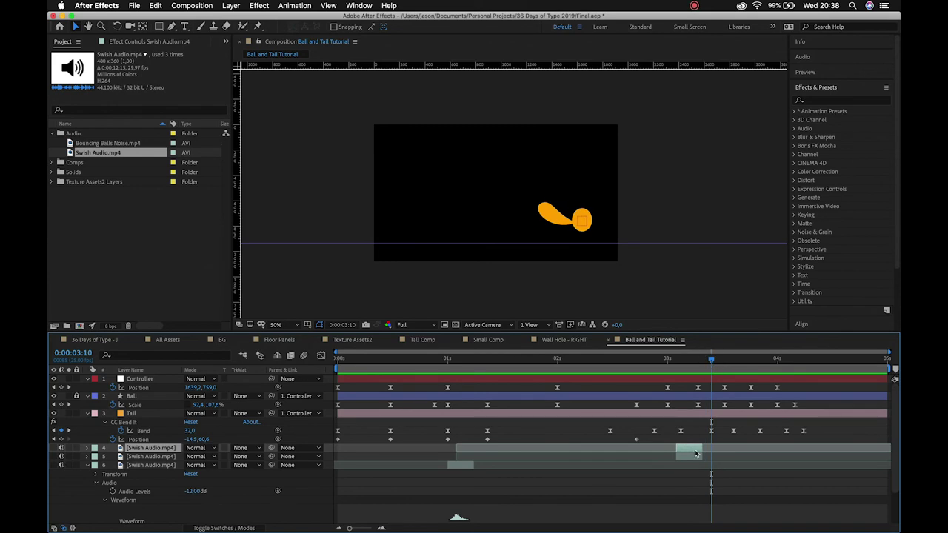
drag(695, 454, 721, 449)
drag(712, 360, 733, 362)
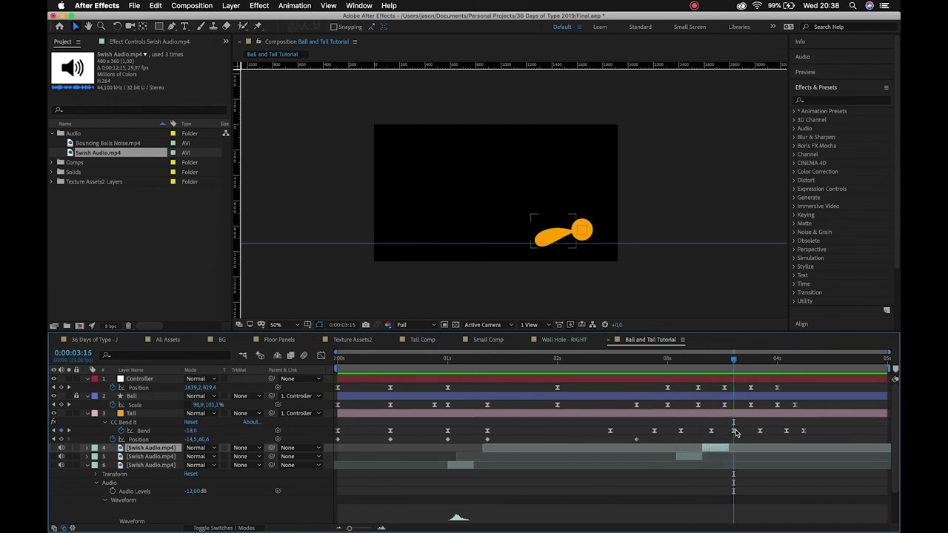
Add two more swish copies timed to swings near 0:00:03:15 and 0:00:03:20.
key(super+d)
drag(716, 448, 738, 446)
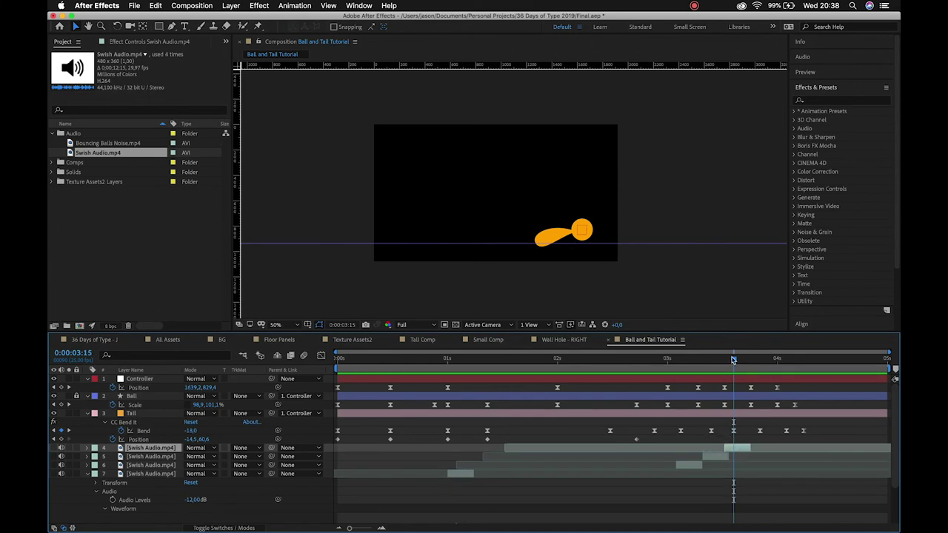
drag(733, 361, 755, 361)
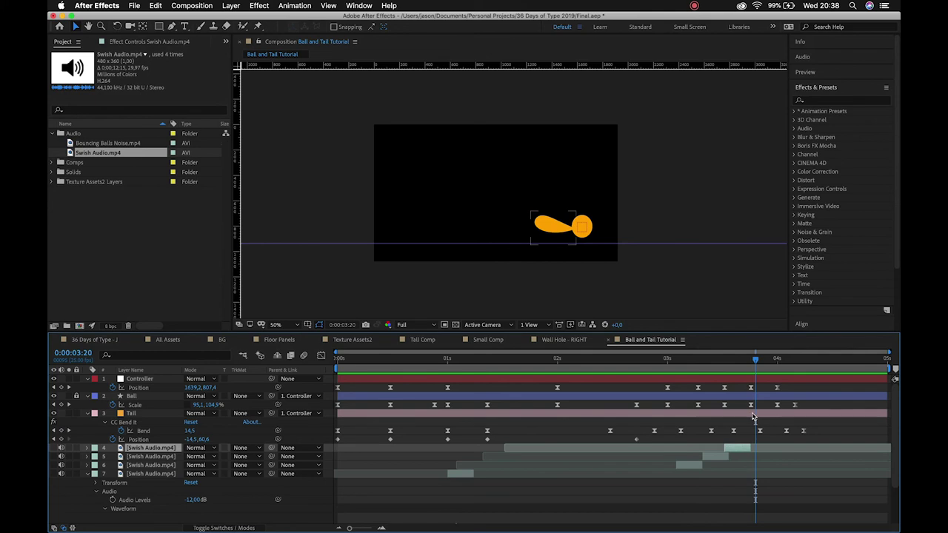
key(Page_Down)
key(super+d)
mouse_move(734, 449)
mouse_down()
mouse_move(765, 450)
mouse_move(741, 460)
mouse_up()
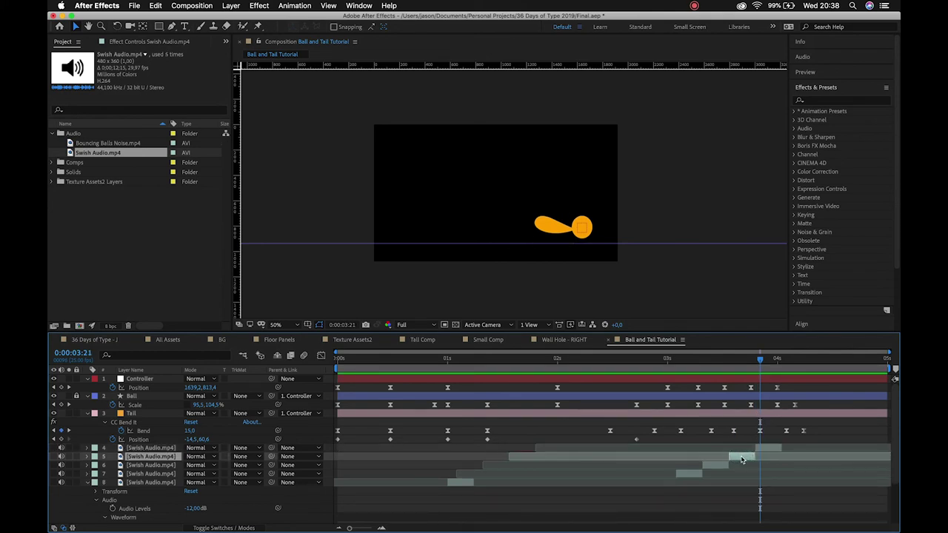
Add a final swish copy starting at 0:00:04:02 and collapse layer 9's properties.
drag(759, 363, 788, 368)
click(770, 446)
key(super+d)
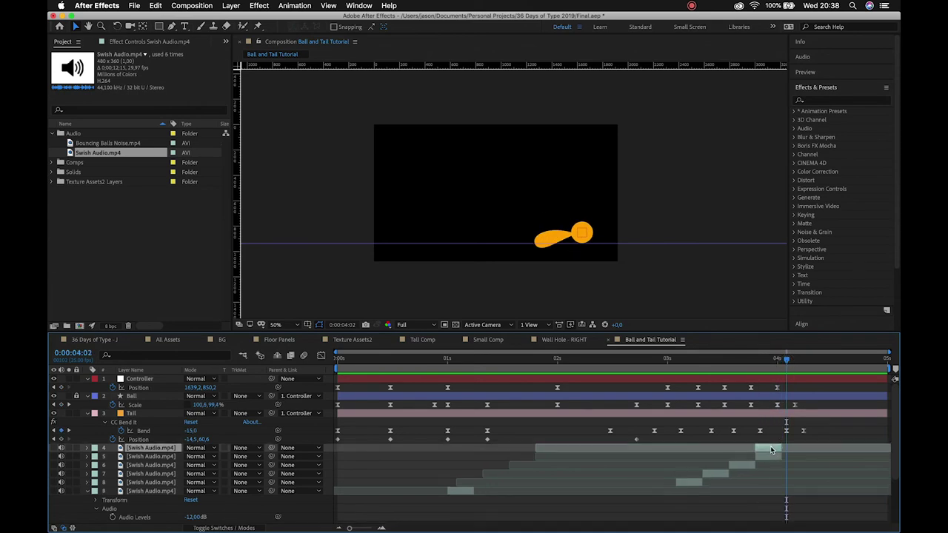
drag(771, 449, 796, 449)
click(86, 491)
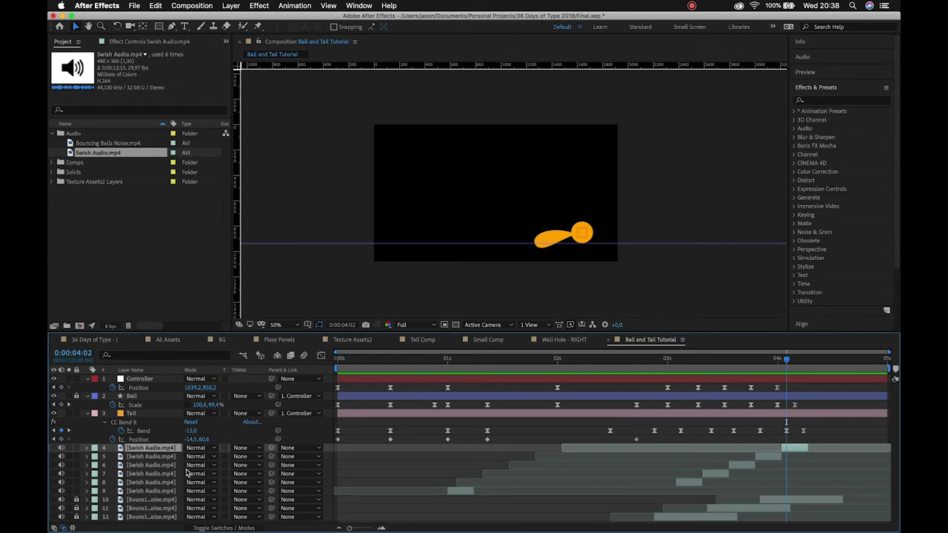
Select swish layers 4–8 and reveal each layer's Audio Levels.
shift+click(688, 482)
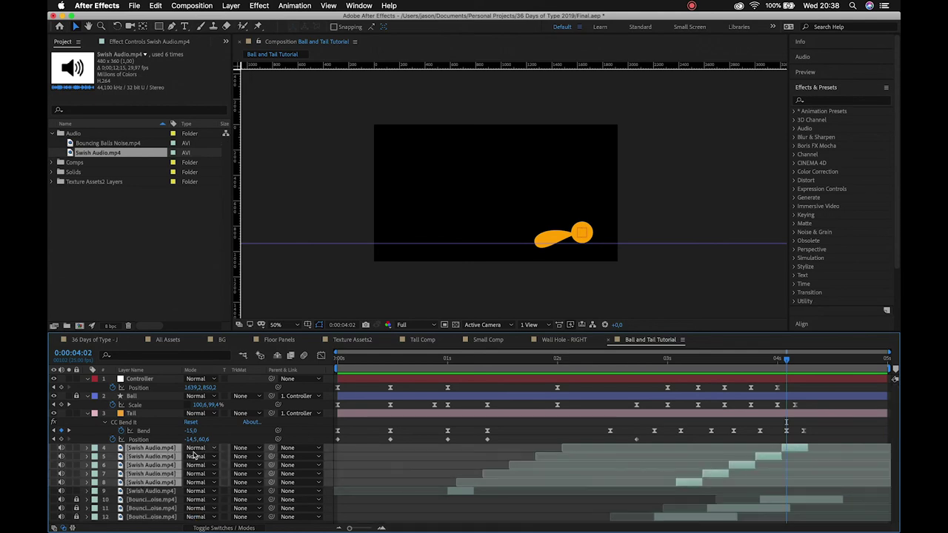
click(87, 449)
scroll(135, 457, down, 3)
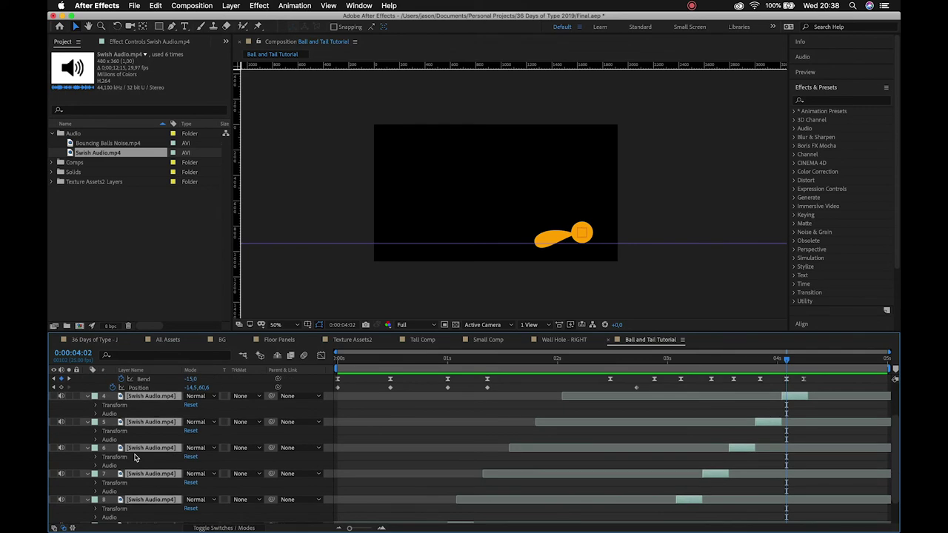
click(95, 414)
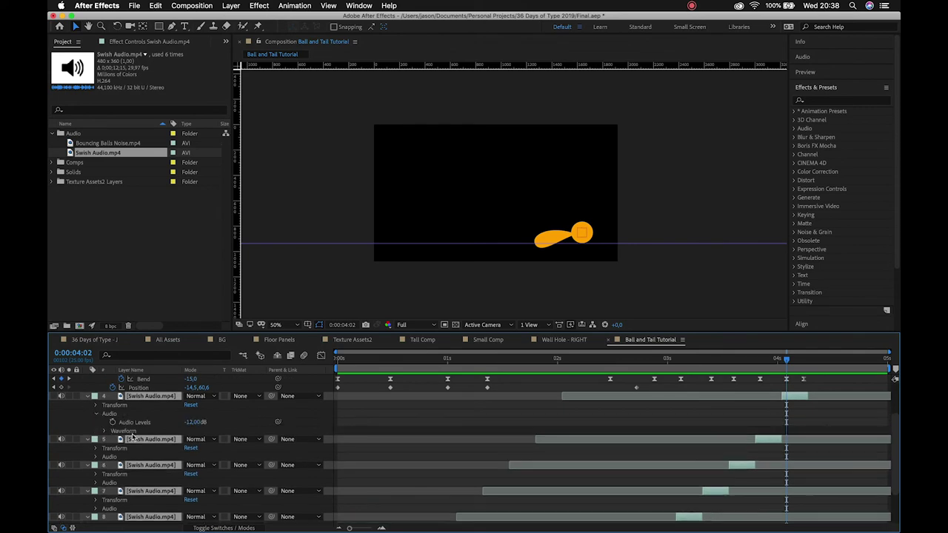
click(105, 457)
scroll(99, 459, down, 4)
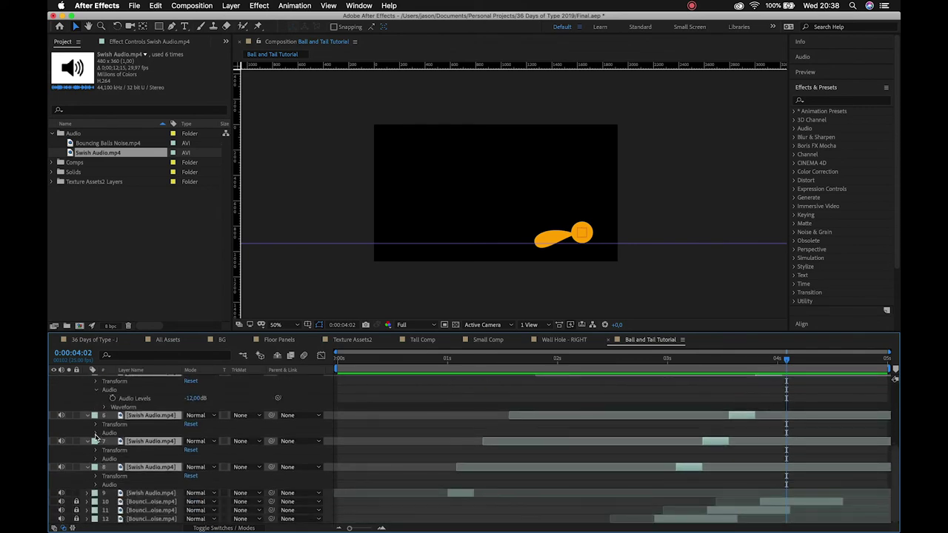
click(95, 433)
click(95, 476)
scroll(95, 479, down, 2)
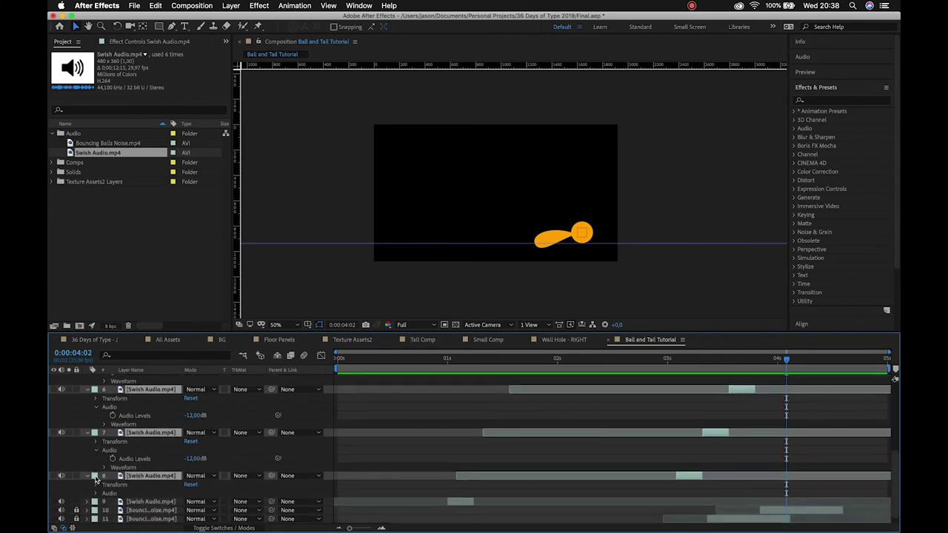
click(95, 493)
scroll(97, 496, down, 2)
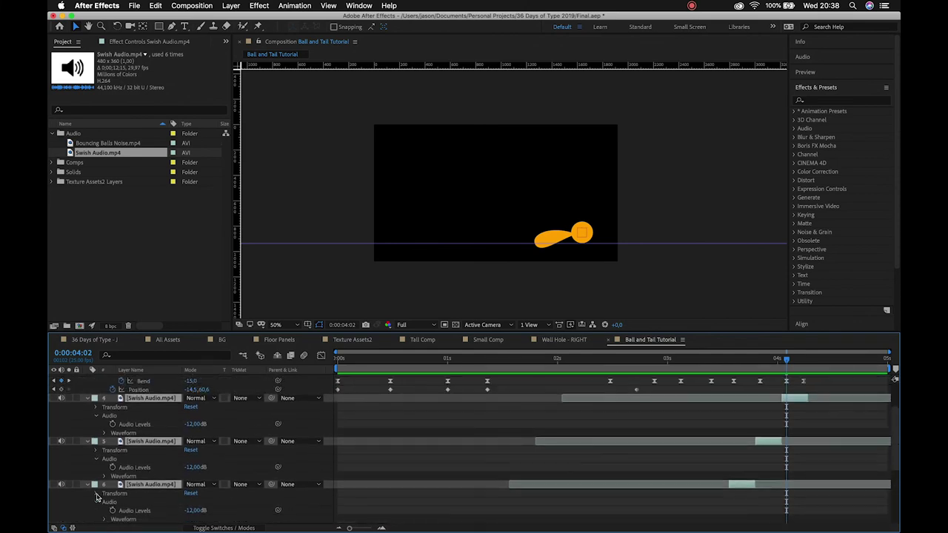
Set the Audio Levels of layers 8, 7 and 6 to -15, -18 and -20 dB.
click(682, 470)
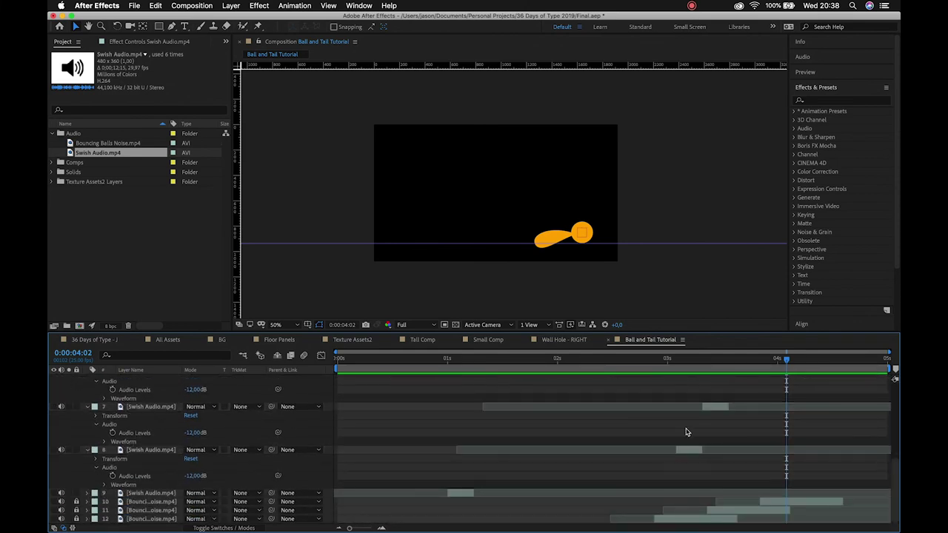
click(688, 359)
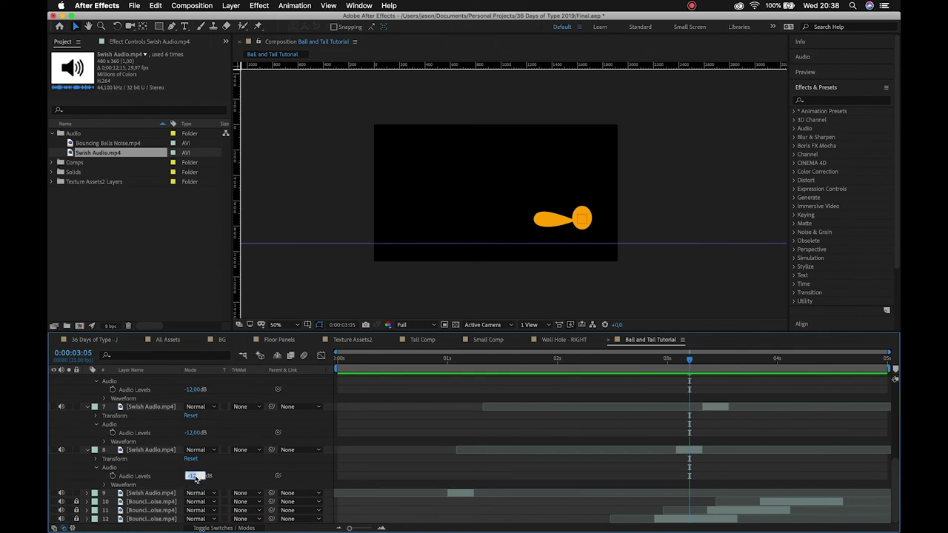
text(-15)
key(Return)
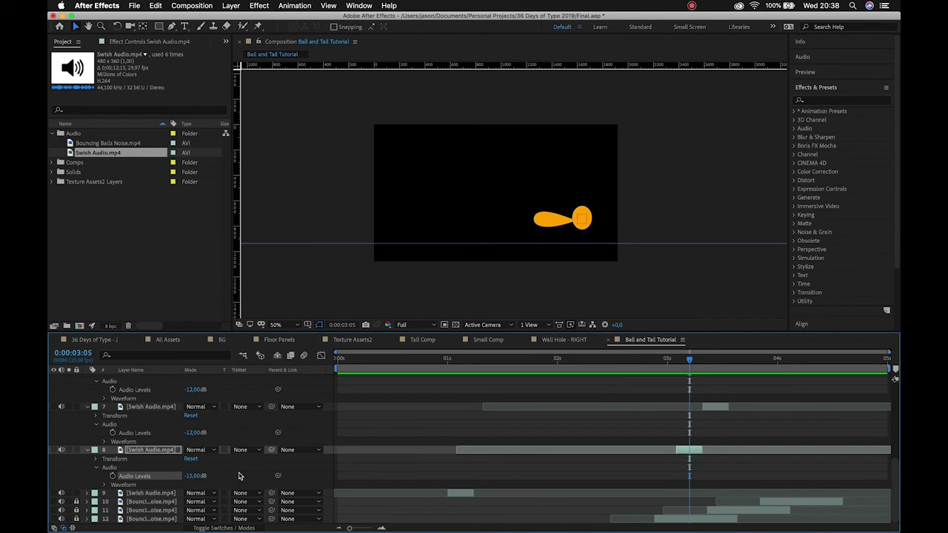
click(188, 437)
text(-18)
key(Return)
click(192, 390)
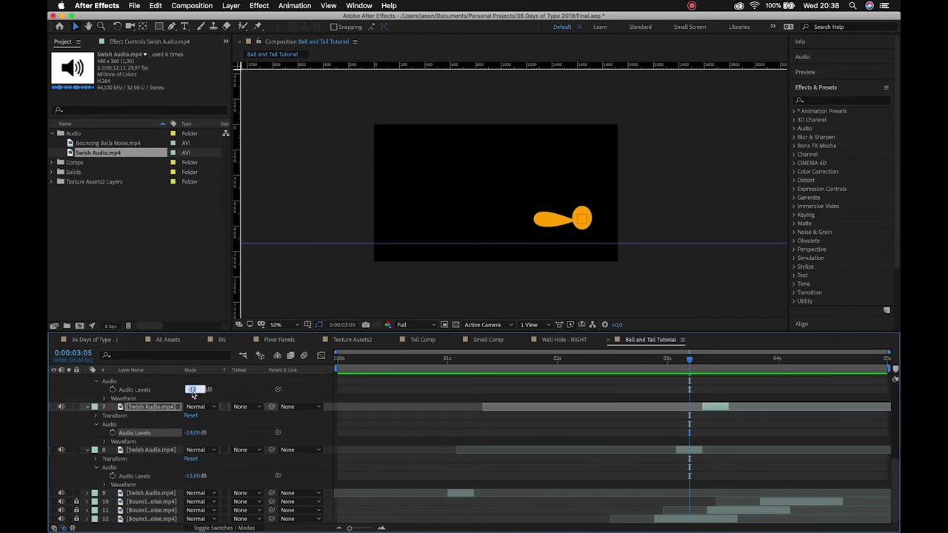
key(Return)
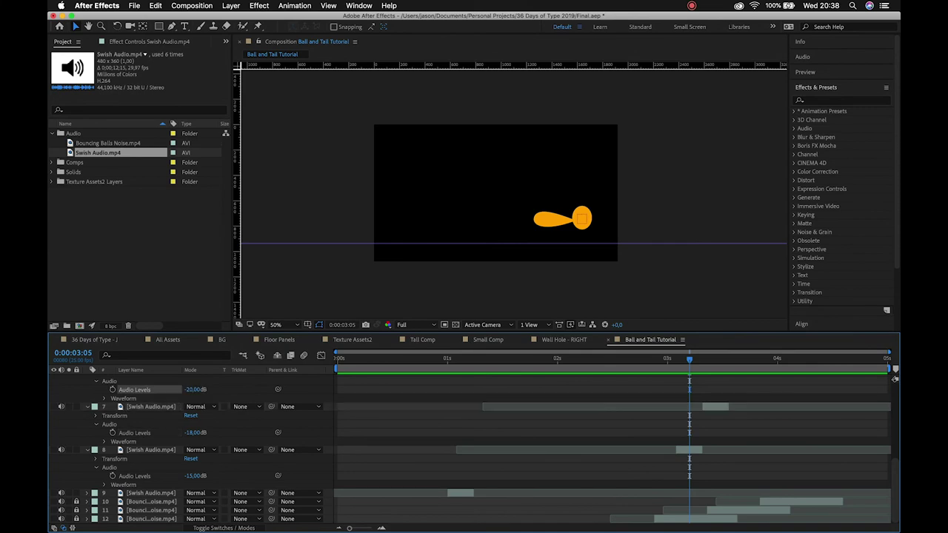
Set the Audio Levels of layers 5 and 4 to -22 and -24 dB.
scroll(207, 403, up, 3)
click(195, 407)
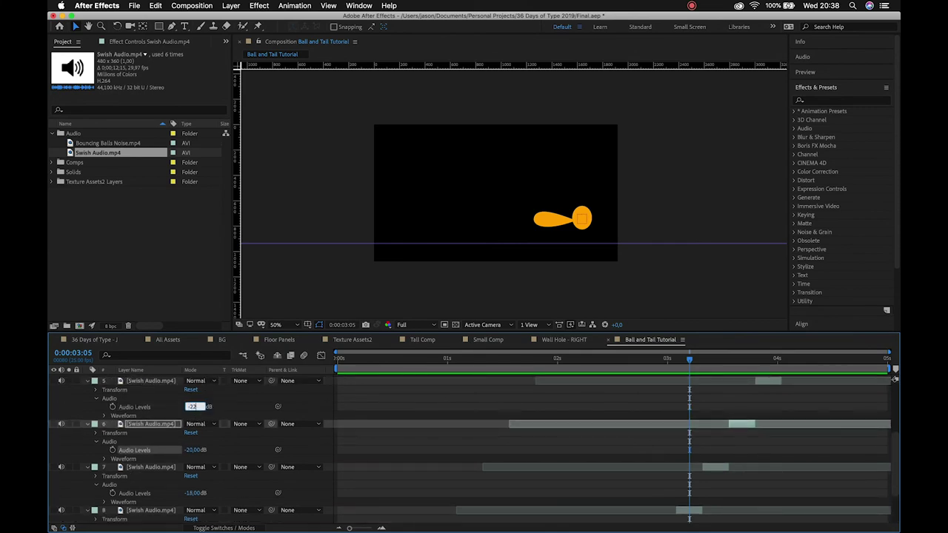
text(-22)
key(Return)
scroll(473, 445, up, 1)
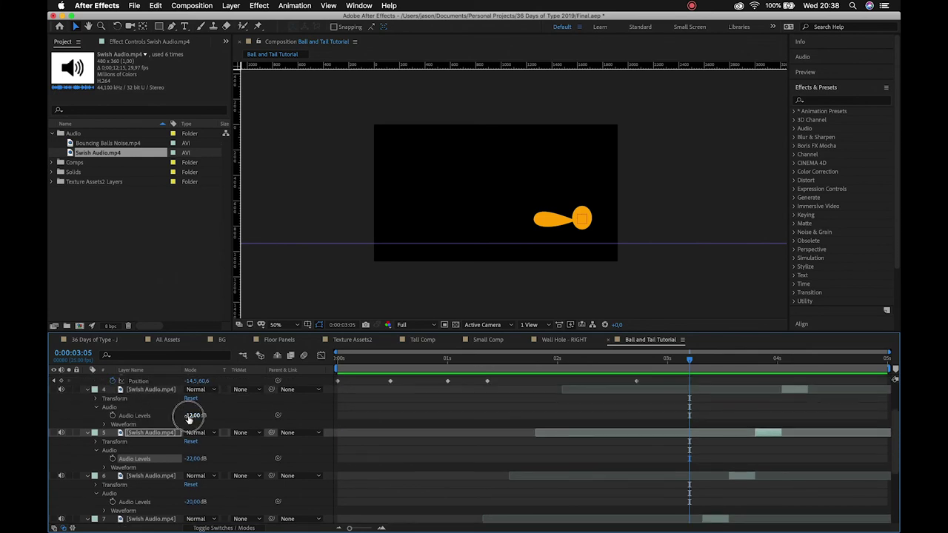
click(191, 416)
text(-24)
key(Return)
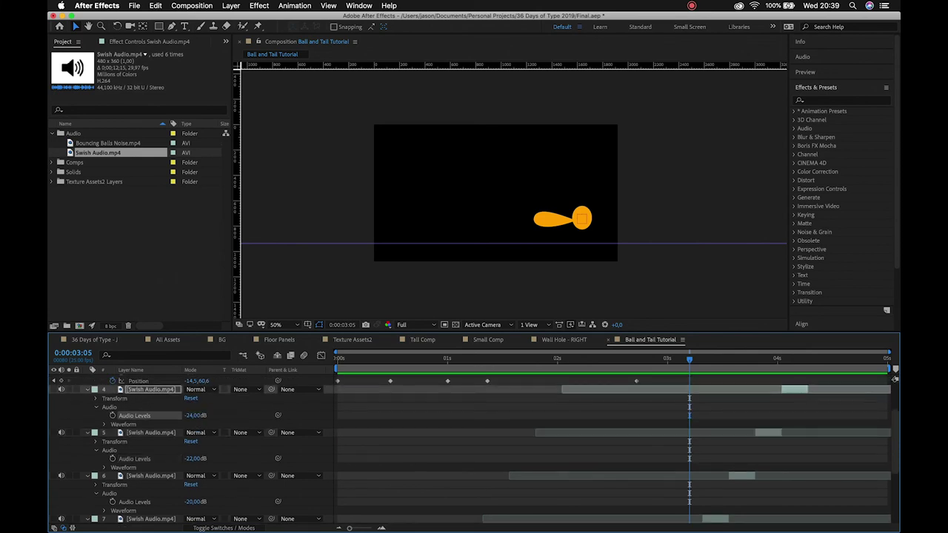
scroll(230, 449, up, 3)
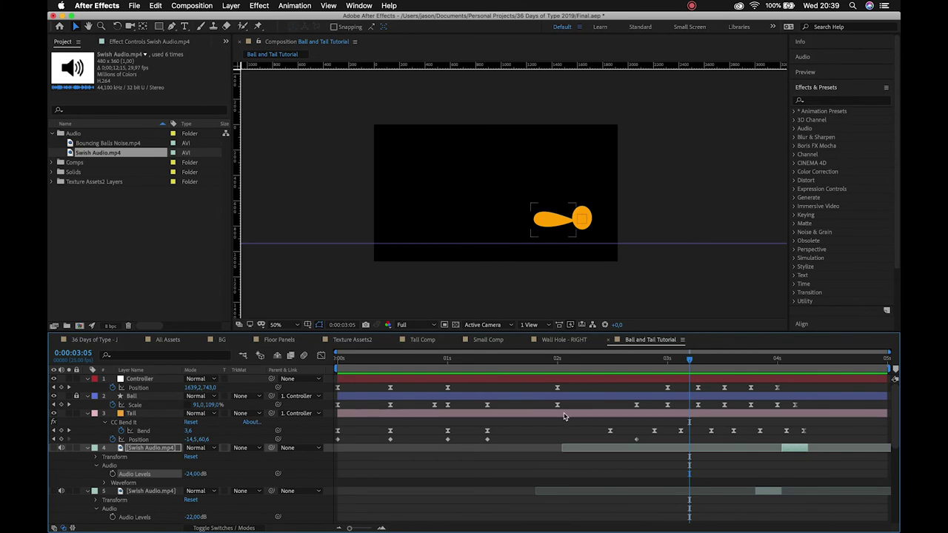
Preview the animation with sound from the start, then collapse swish layers 4–8.
drag(482, 365, 322, 368)
key(space)
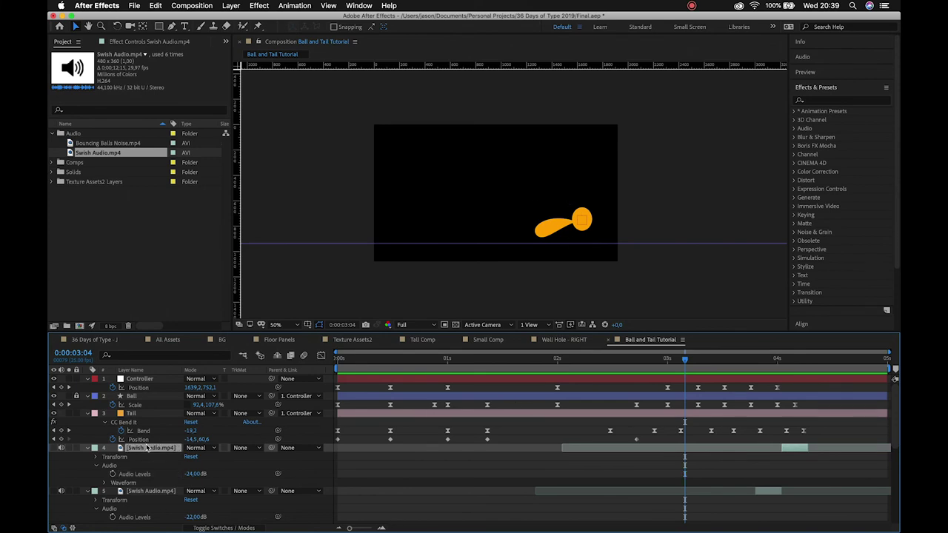
scroll(141, 446, down, 5)
shift+click(144, 460)
key(u)
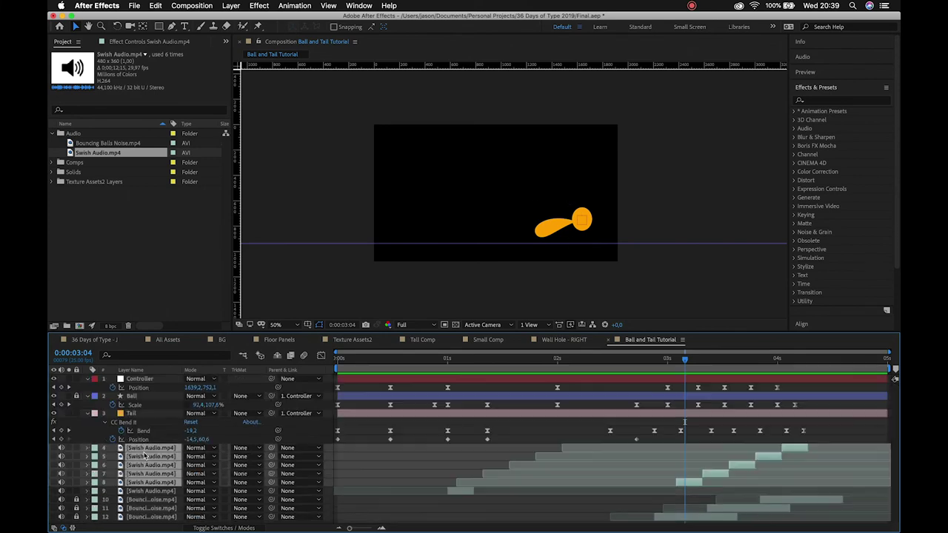
Shift swish layers 4–7 later in time, around 0:00:03:06.
mouse_move(685, 361)
mouse_down()
mouse_move(656, 363)
mouse_move(694, 364)
mouse_move(681, 362)
mouse_up()
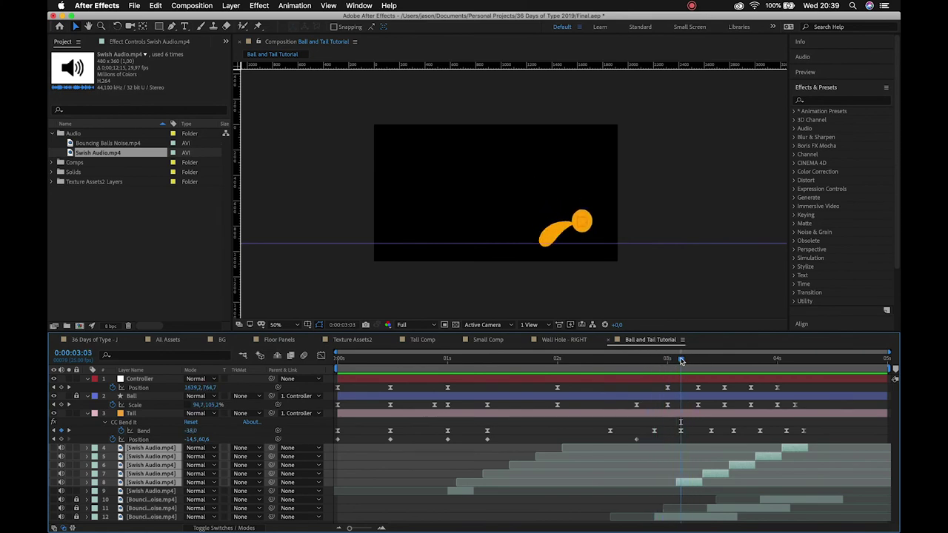
click(730, 501)
click(718, 478)
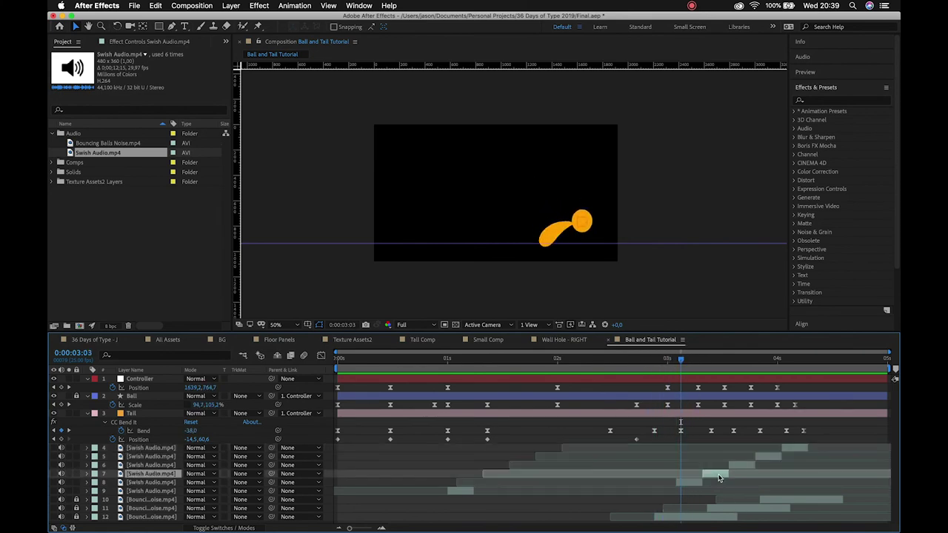
shift+click(786, 454)
shift+click(783, 448)
drag(715, 478, 763, 479)
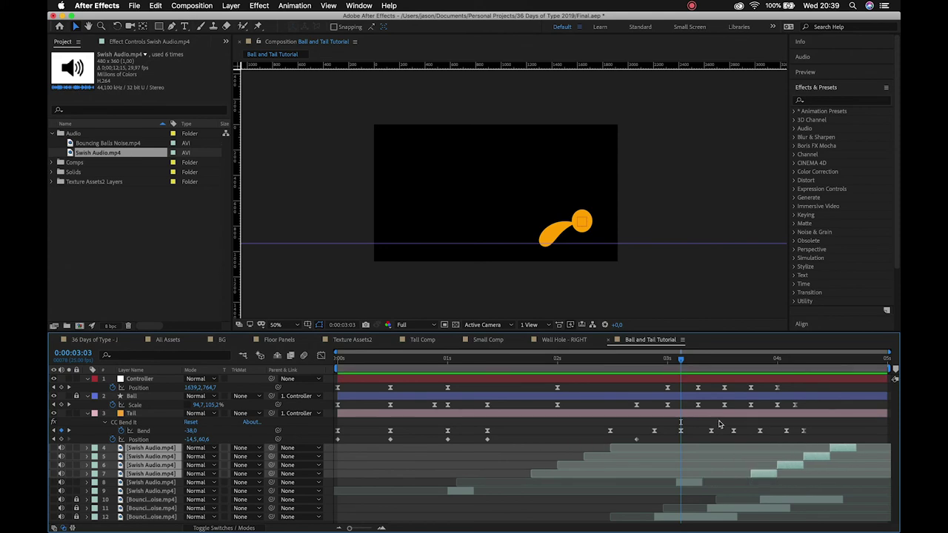
Preview again from 02:19 and delete one extra swish audio layer.
drag(681, 362, 635, 362)
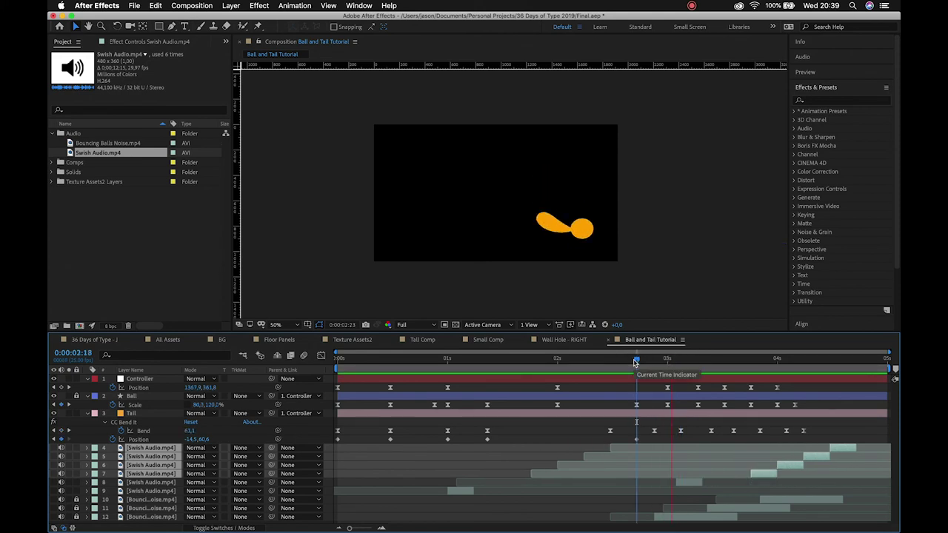
key(space)
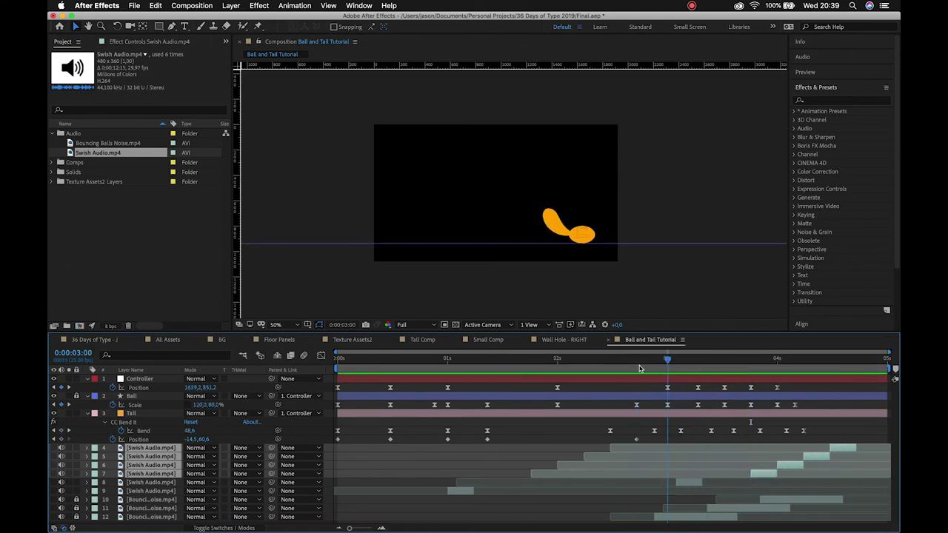
click(640, 363)
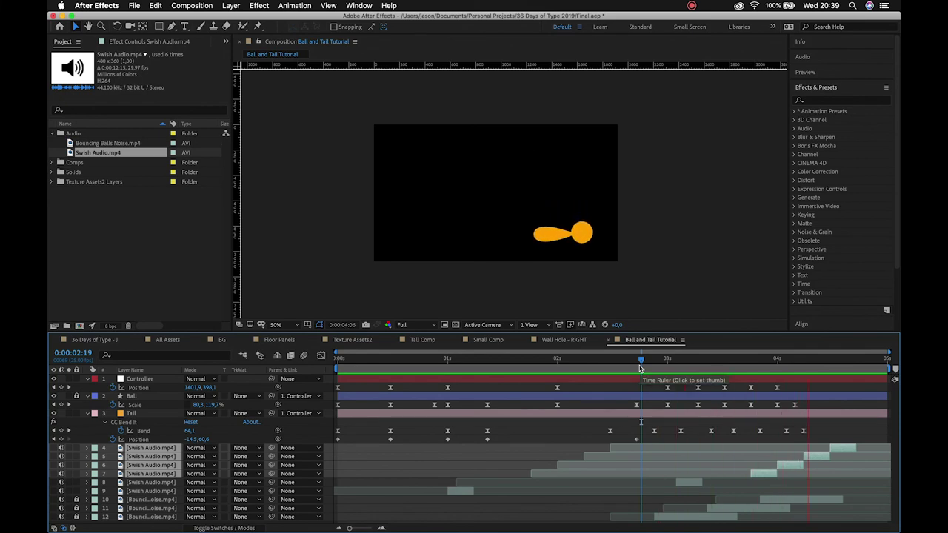
click(770, 477)
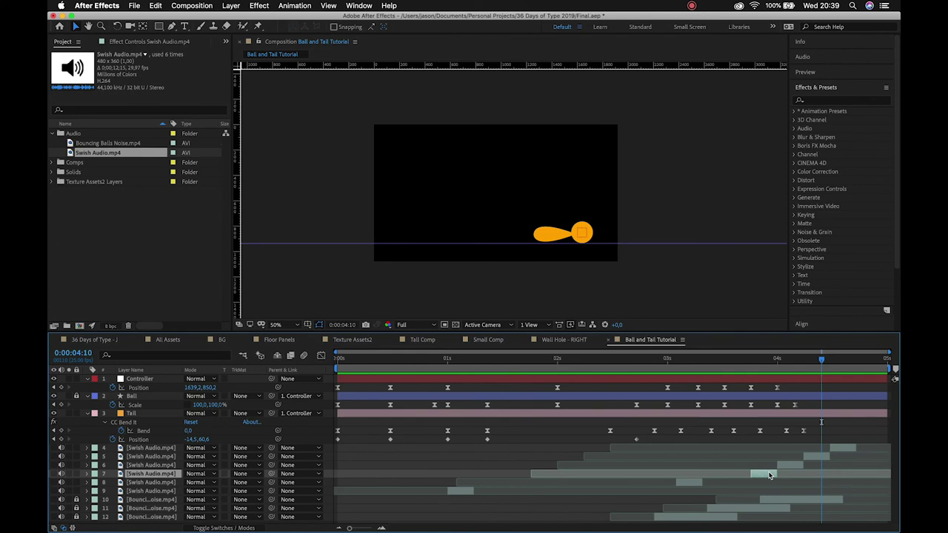
key(Delete)
Retime the remaining swish sounds to start at the swings near 03:12 and 04:00.
drag(750, 368, 733, 394)
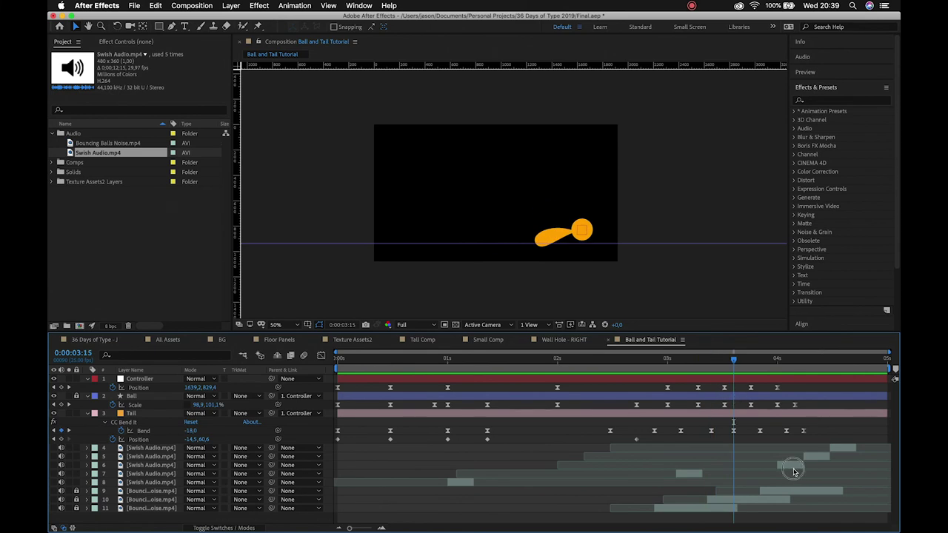
drag(793, 471, 741, 446)
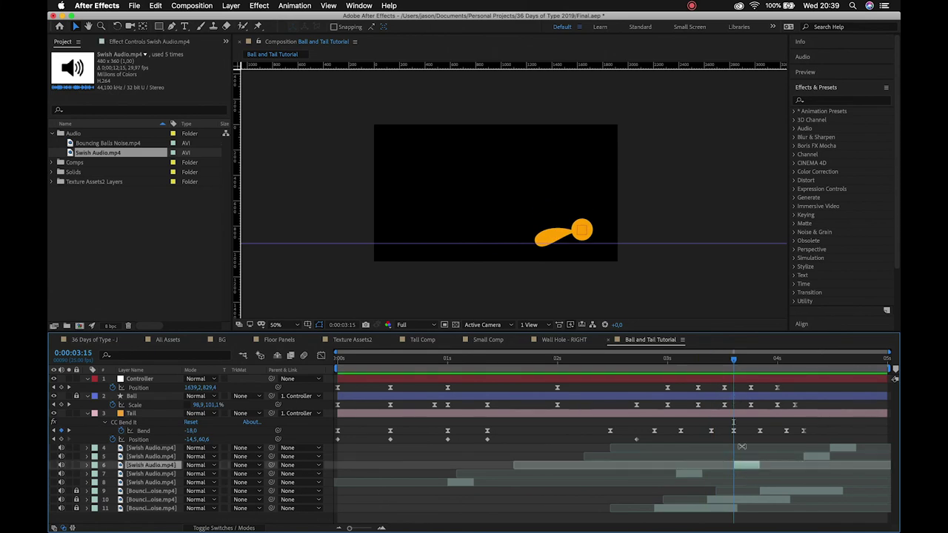
drag(733, 357, 724, 361)
drag(745, 467, 736, 466)
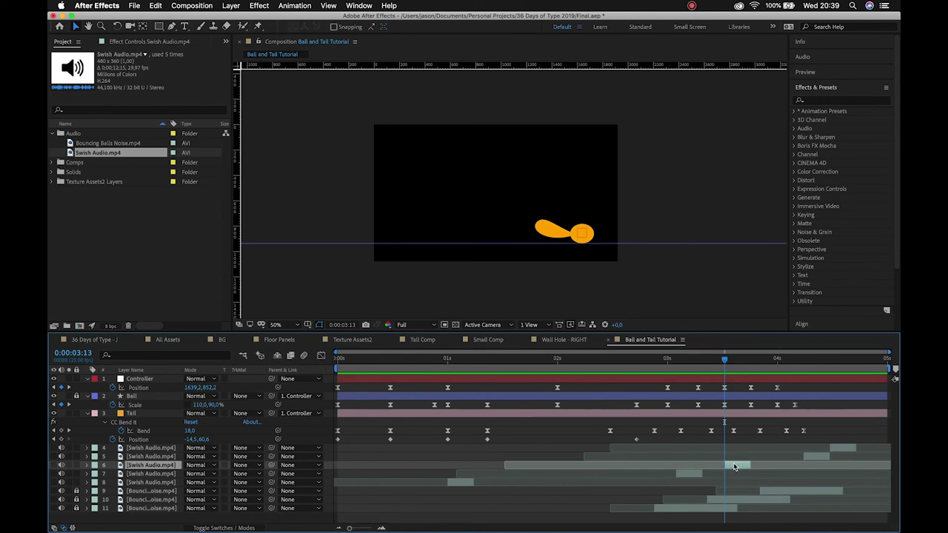
drag(777, 359, 774, 360)
drag(815, 458, 784, 457)
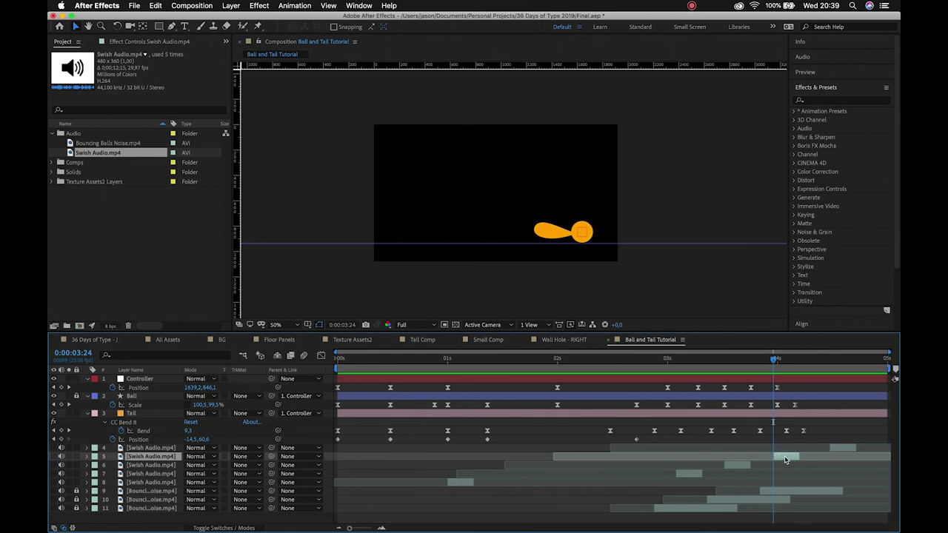
Delete the leftover swish layer and preview the retimed sounds from 03:00.
click(844, 448)
key(Delete)
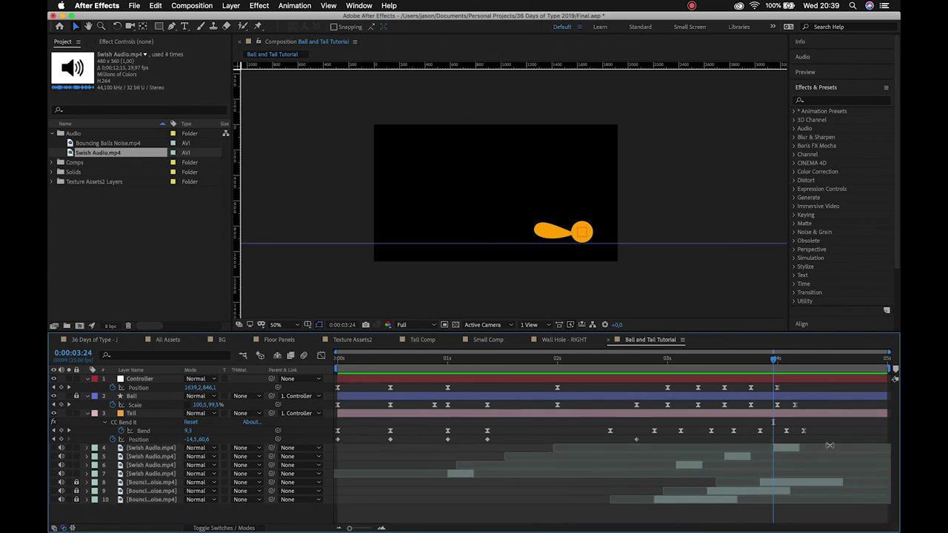
click(667, 362)
key(space)
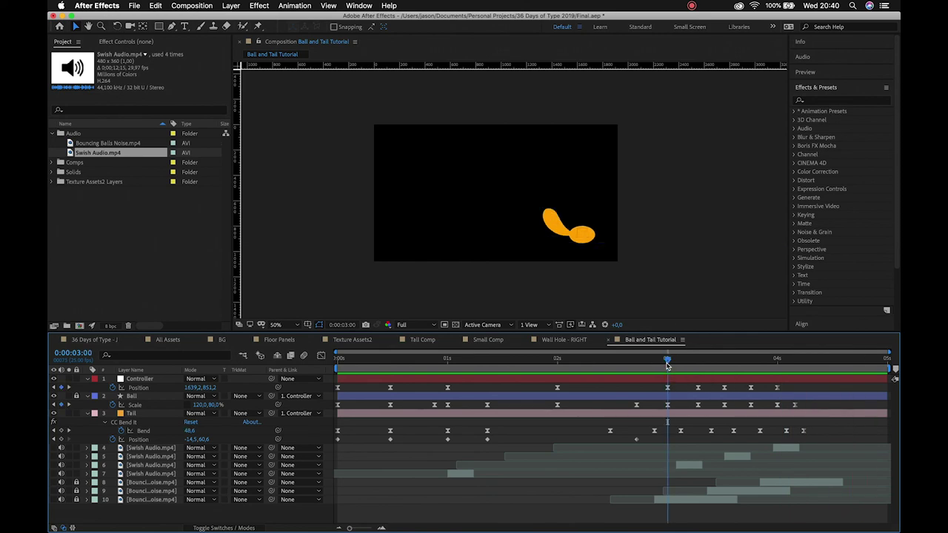
Create a 1920×1080 Deep Orange Solid 1 (A56501) from the ball's darkened orange and place it below all layers.
key(space)
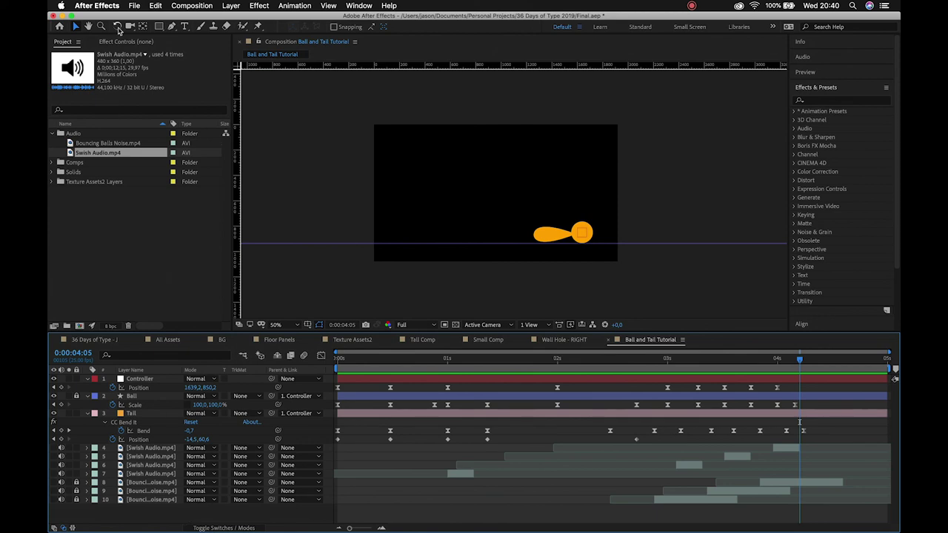
click(231, 7)
mouse_move(235, 17)
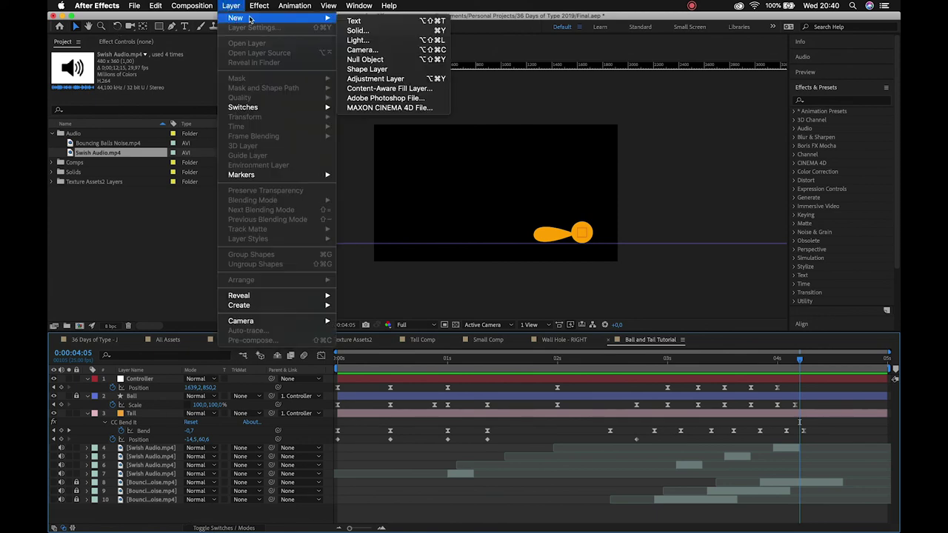
click(359, 27)
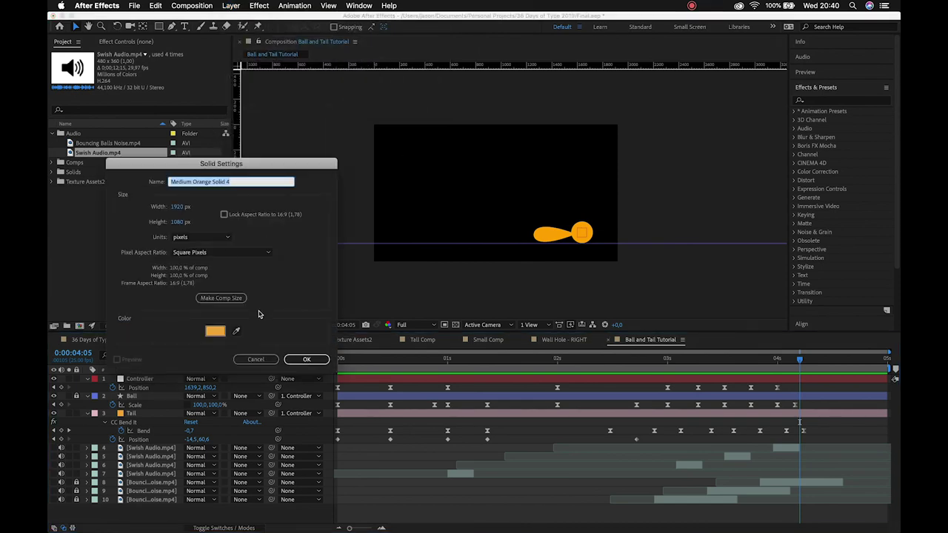
click(236, 331)
click(544, 240)
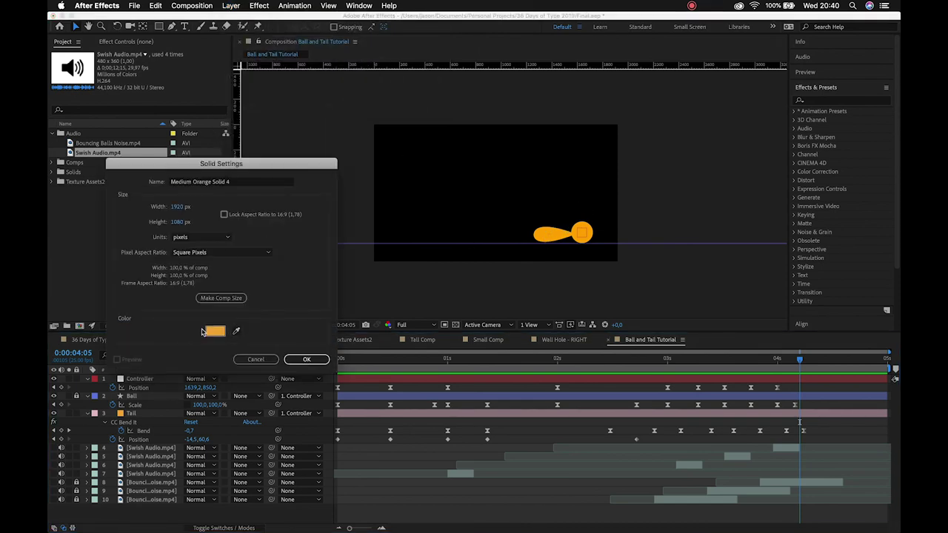
click(217, 331)
mouse_move(185, 155)
mouse_down()
mouse_move(178, 184)
mouse_move(201, 192)
mouse_up()
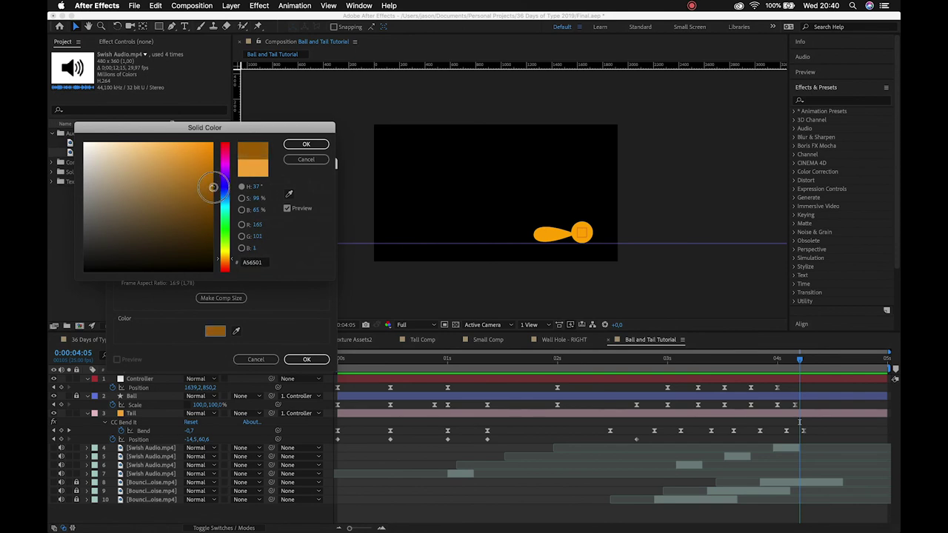
click(306, 143)
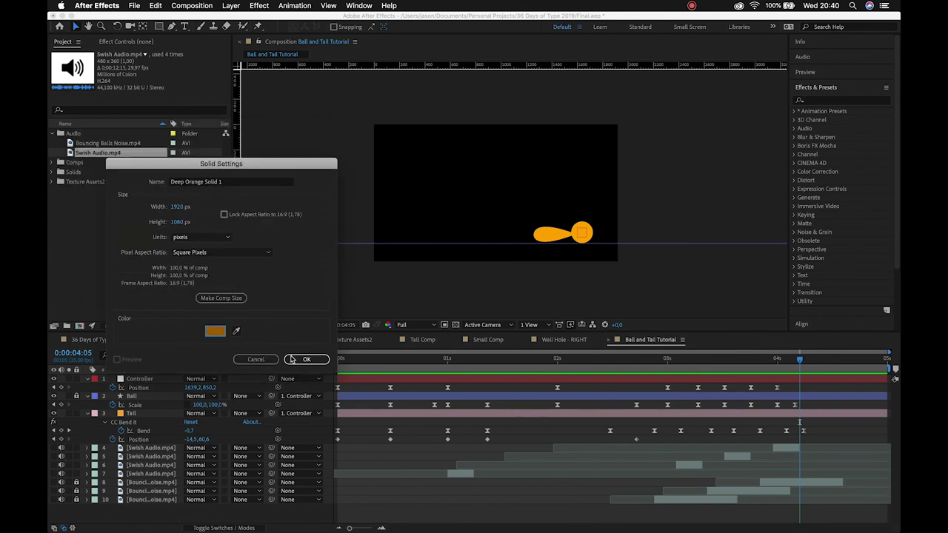
click(307, 359)
drag(131, 381, 129, 514)
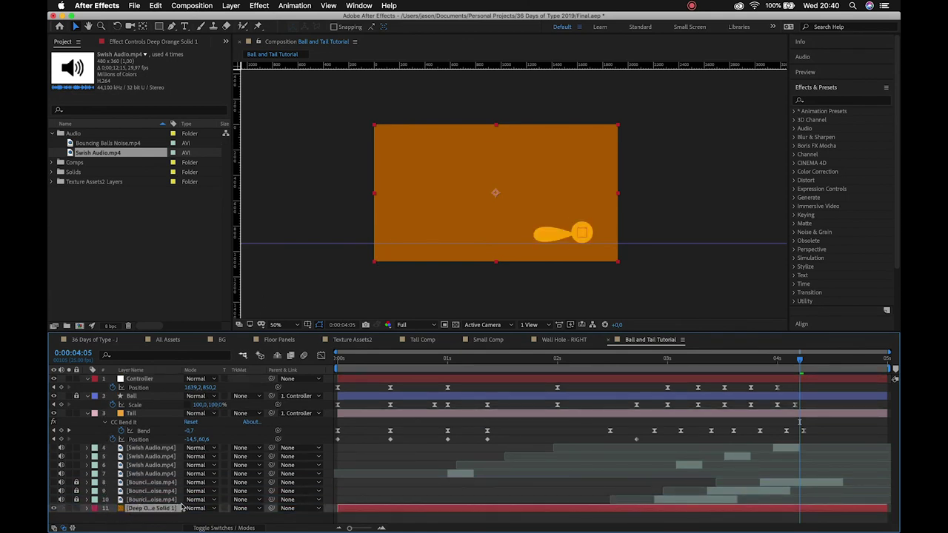
Duplicate the background solid, recolour it dark brown (452B03), and lower it into a floor strip.
key(super+d)
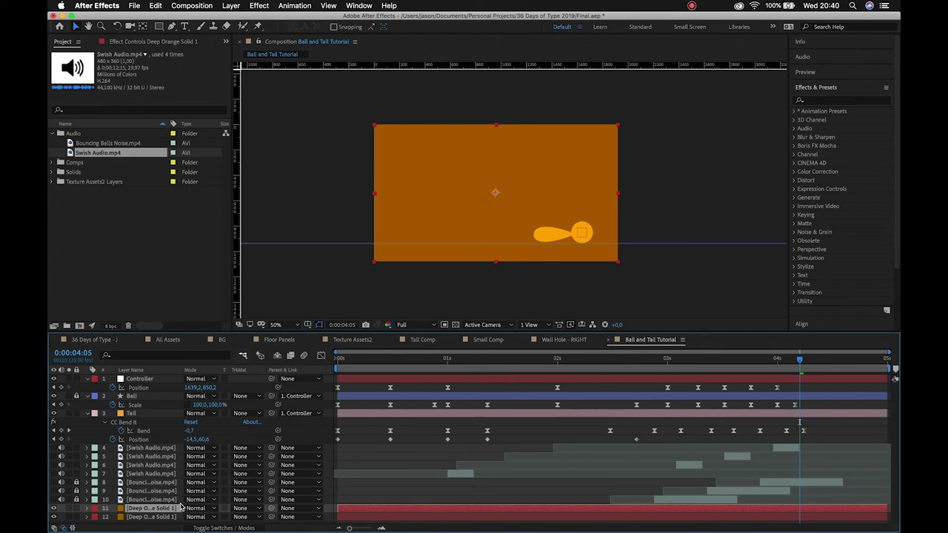
key(super+shift+y)
click(668, 326)
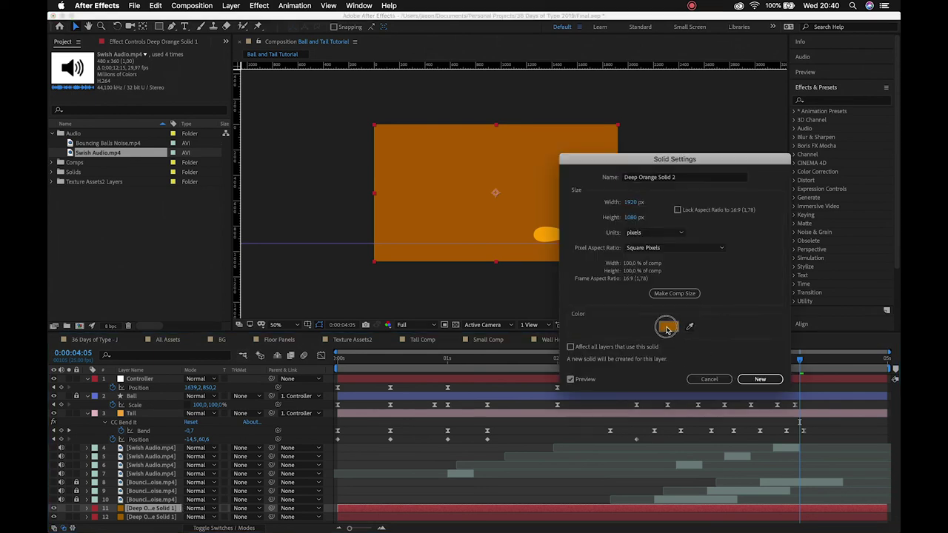
click(198, 228)
drag(197, 228, 212, 231)
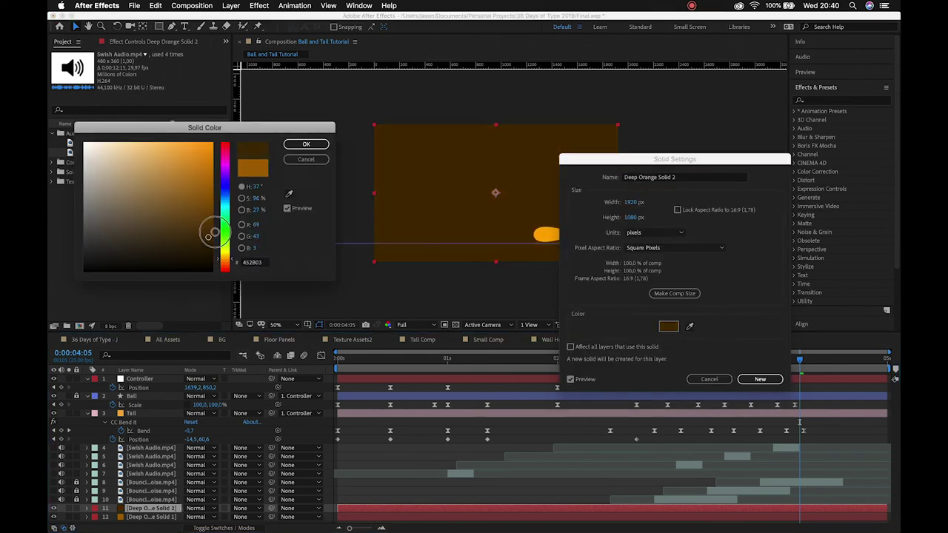
click(320, 144)
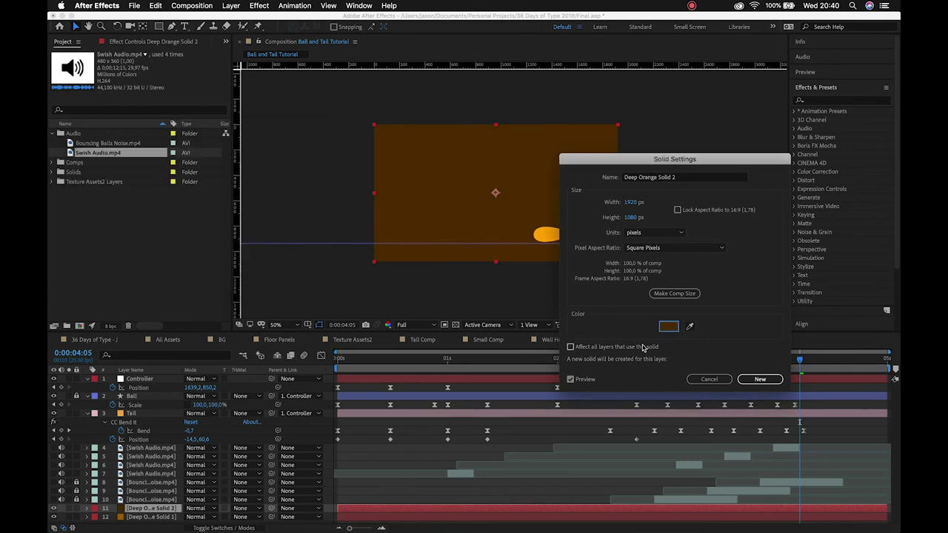
click(760, 379)
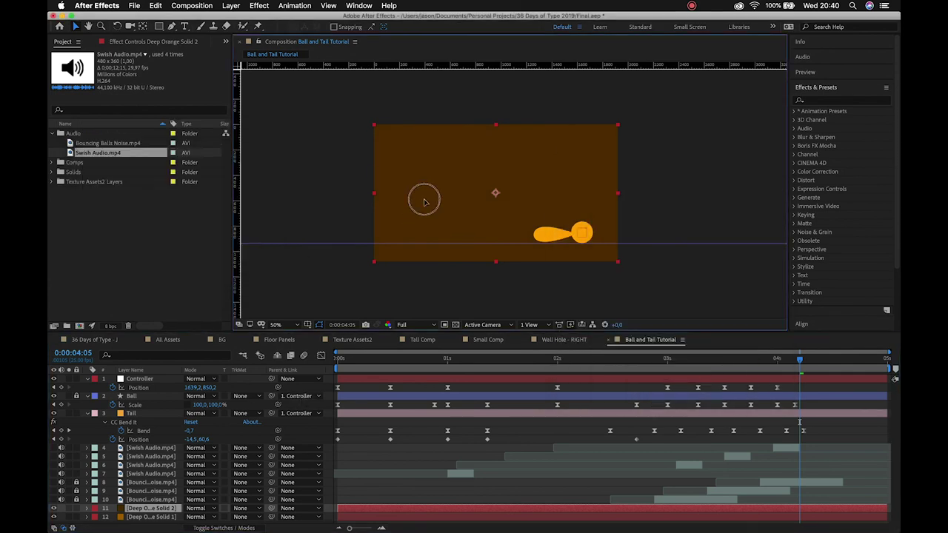
drag(423, 199, 424, 314)
Preview the full scene, then show and hide Scale to collapse all layer properties.
click(690, 203)
key(space)
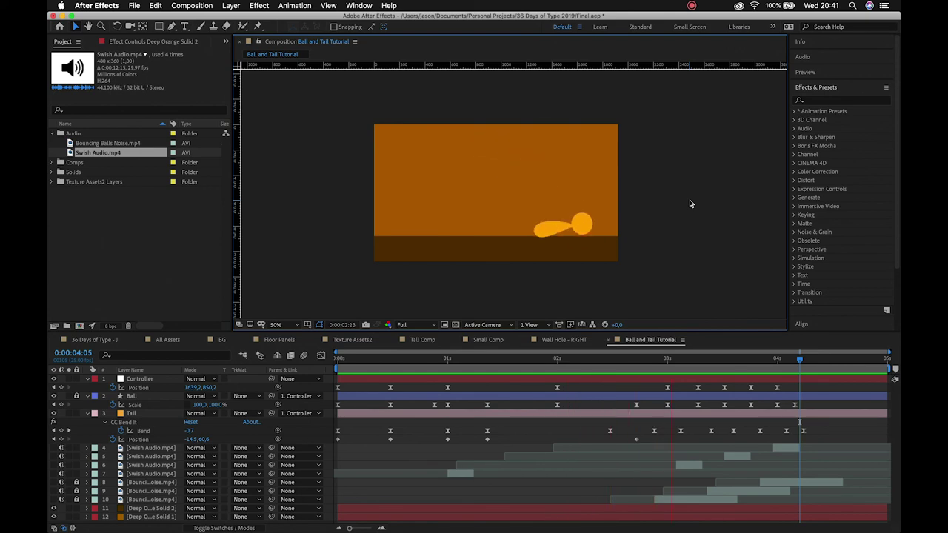
key(space)
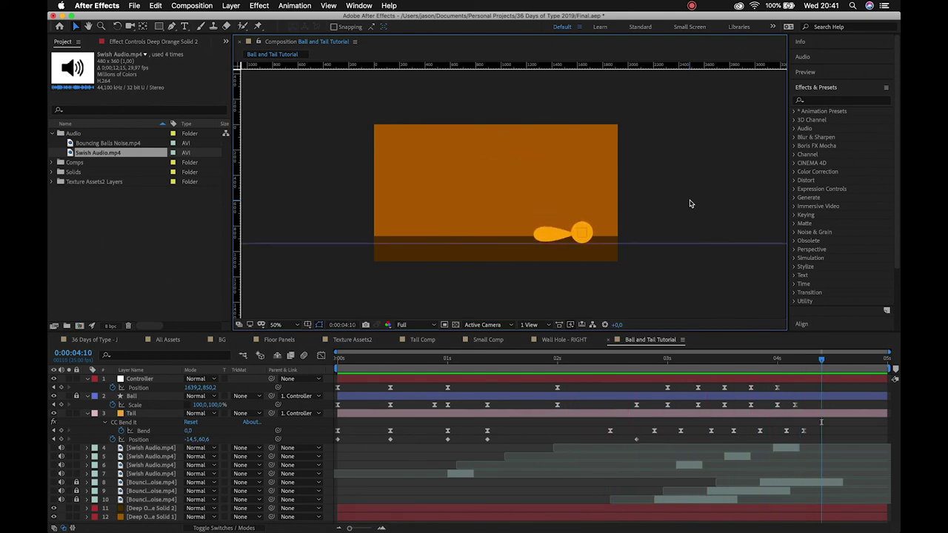
key(s)
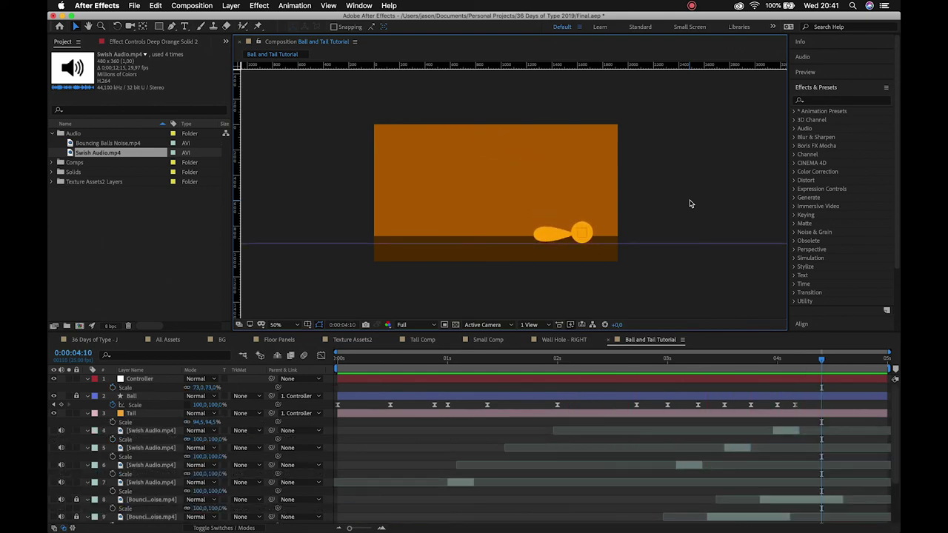
key(s)
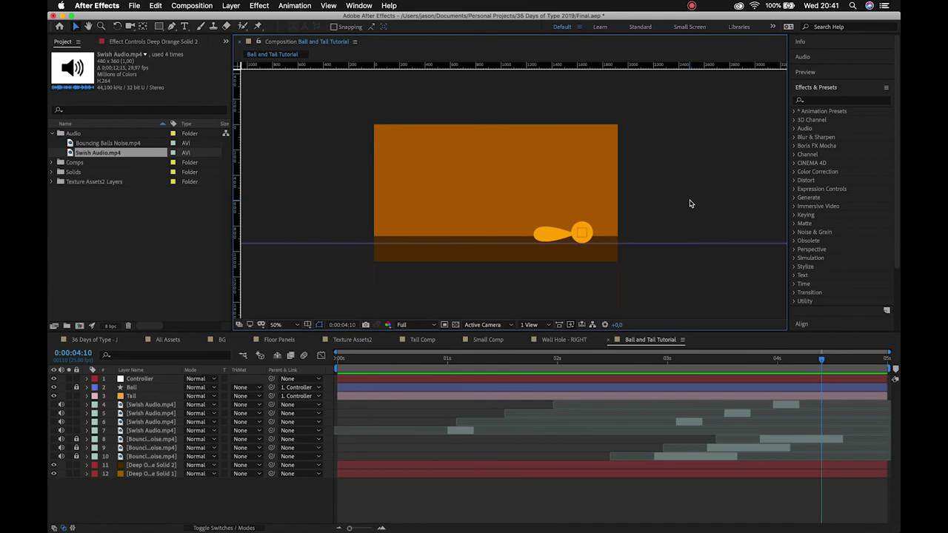